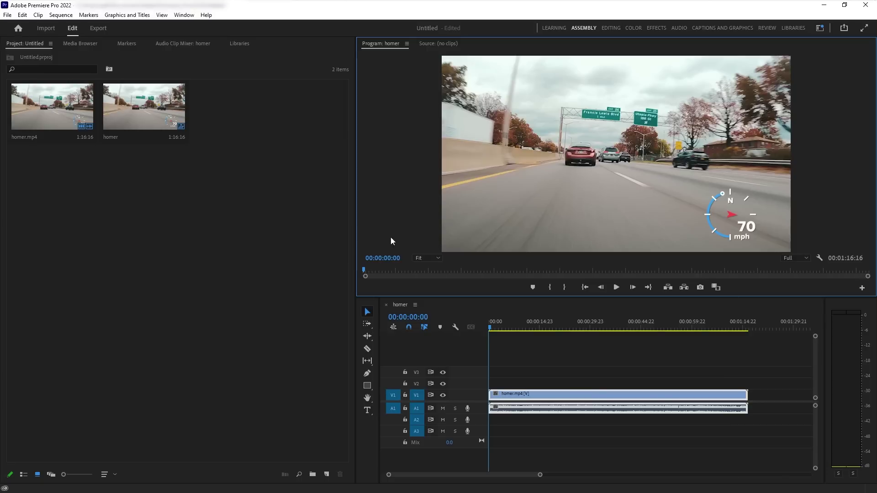
Preview the opening of the homer sequence and set the program monitor zoom to 100%.
left_click(616, 288)
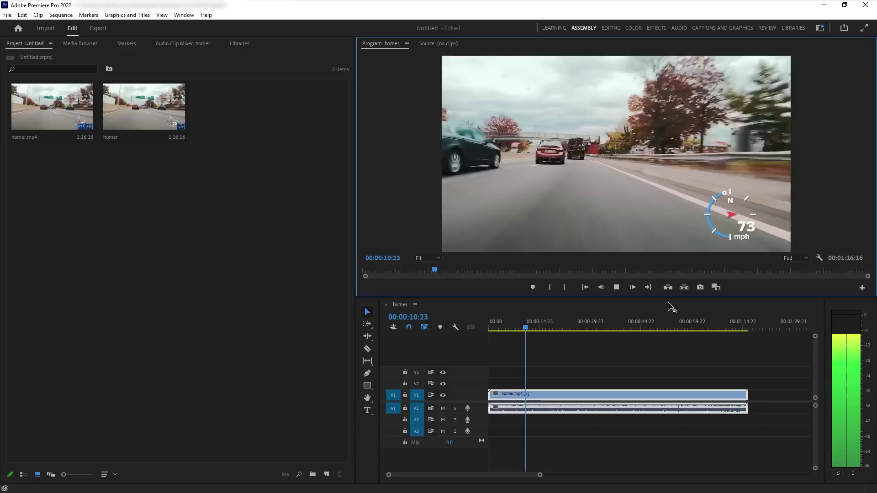
left_click(616, 287)
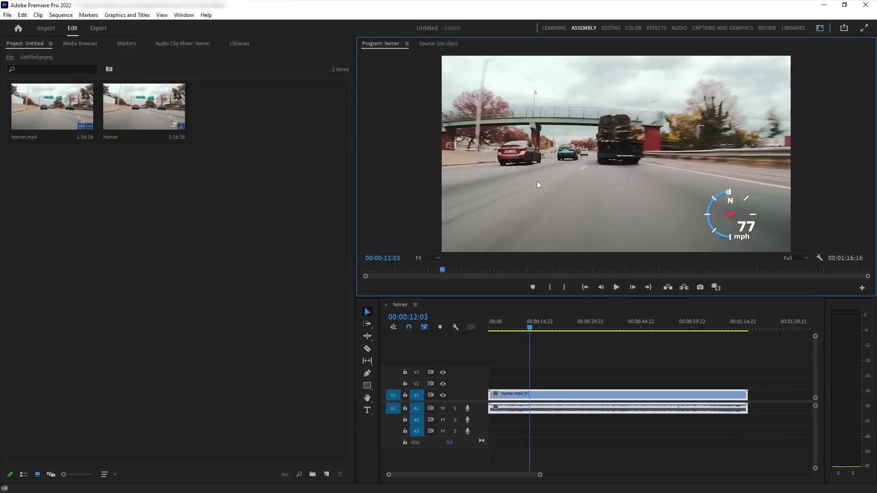
left_click(426, 258)
left_click(428, 320)
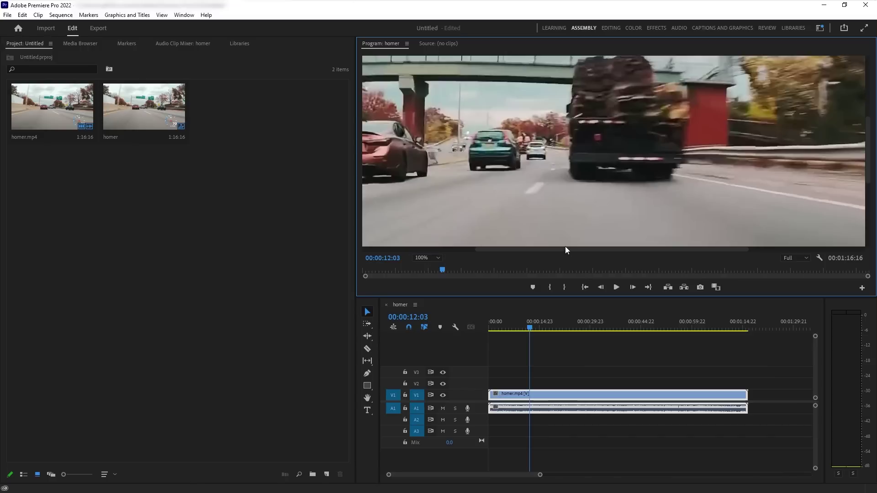
left_click_drag(565, 250, 445, 255)
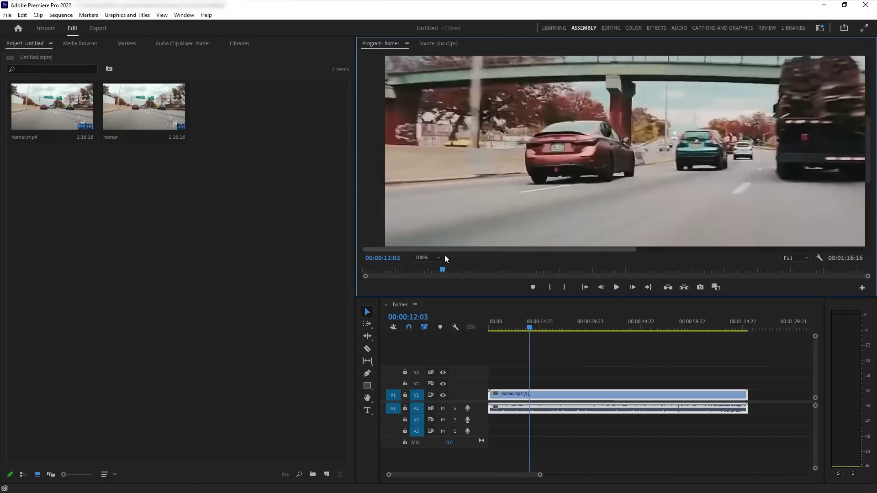
Play parts of the enlarged footage and examine the red car's license plate around 00:01:11:08.
left_click(616, 289)
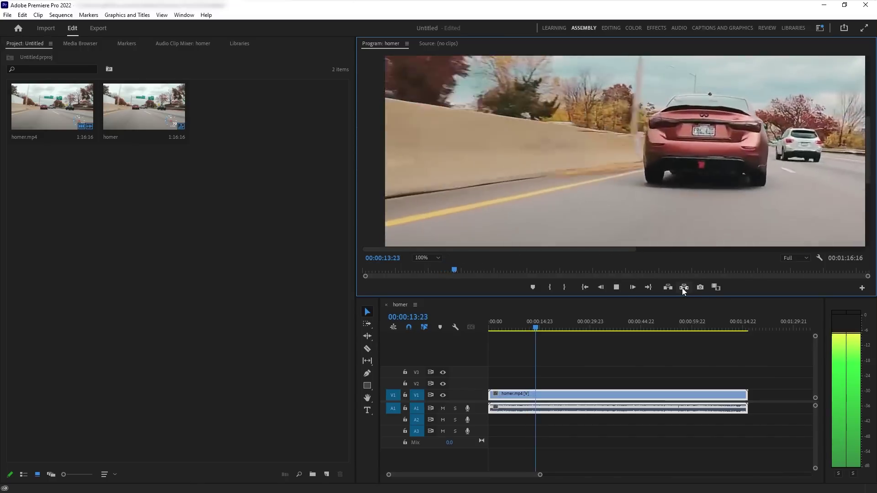
left_click(616, 287)
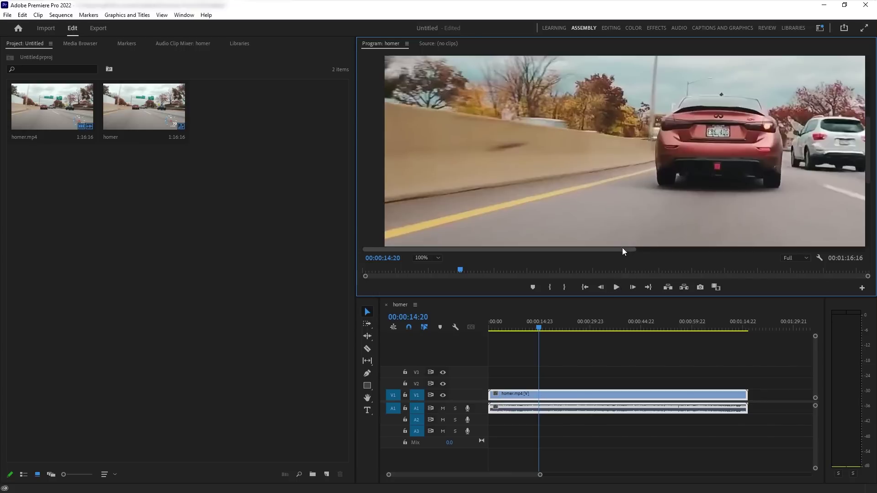
left_click_drag(622, 249, 661, 249)
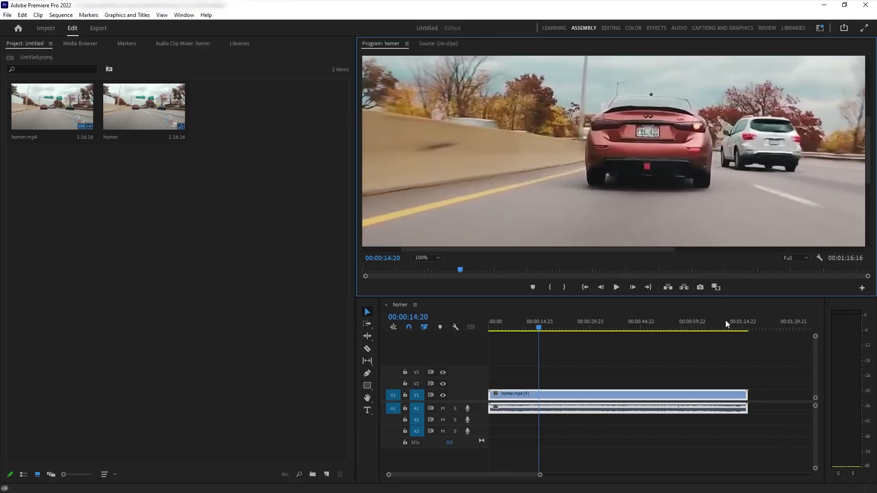
left_click_drag(723, 320, 729, 316)
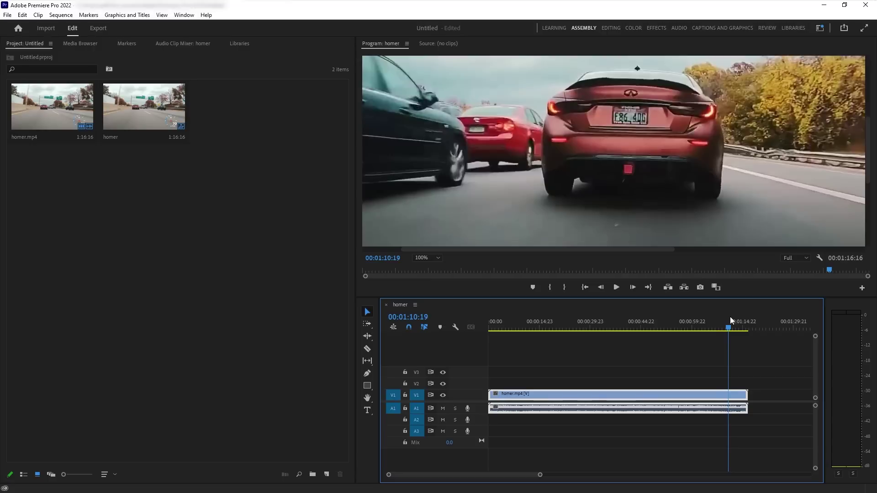
key("space")
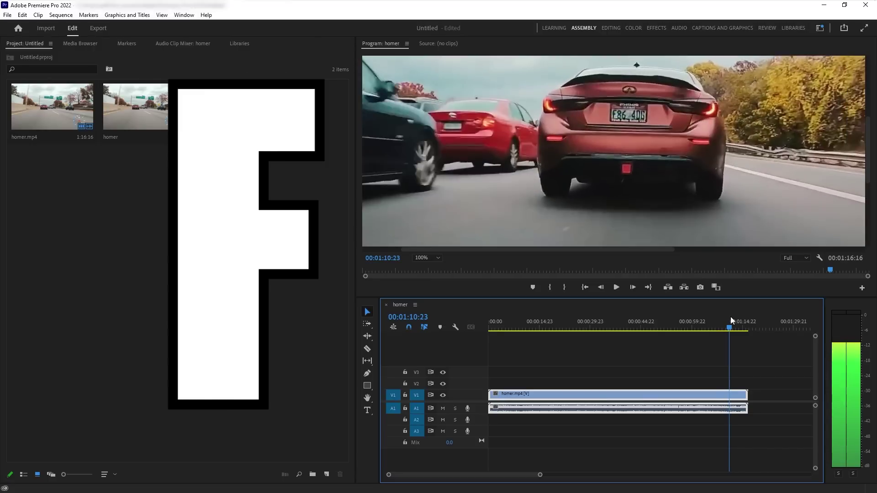
key("space")
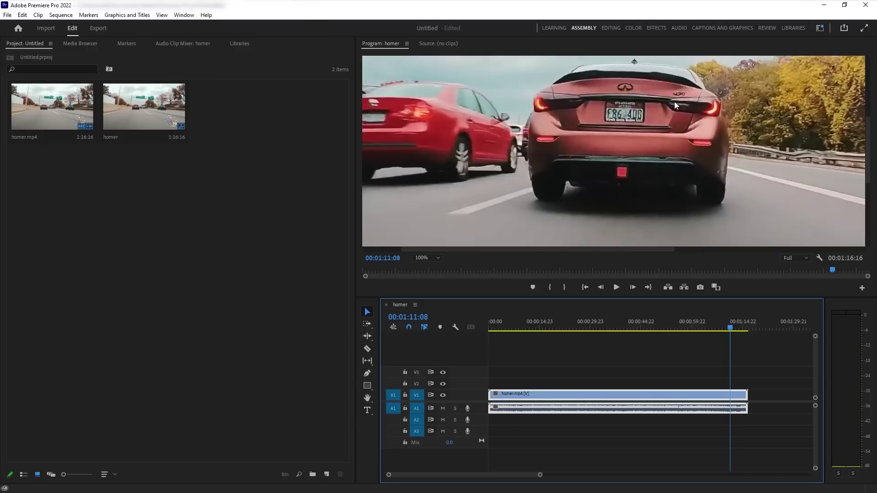
scroll(646, 250, "right", 4)
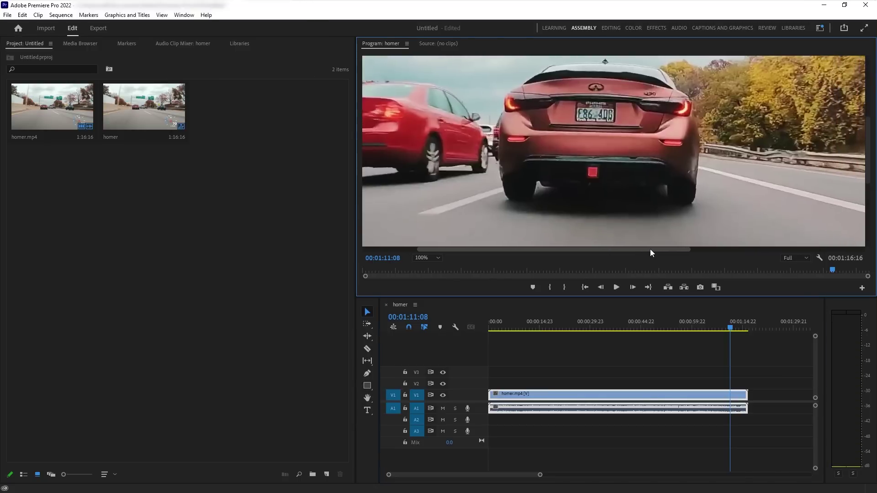
scroll(651, 250, "right", 2)
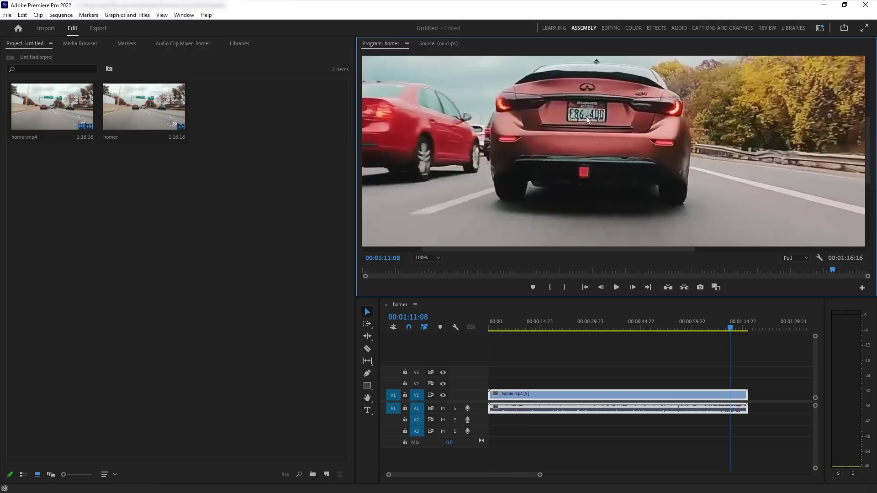
mouse_move(655, 248)
left_mouse_down()
mouse_move(681, 250)
mouse_move(639, 253)
mouse_move(655, 250)
left_mouse_up()
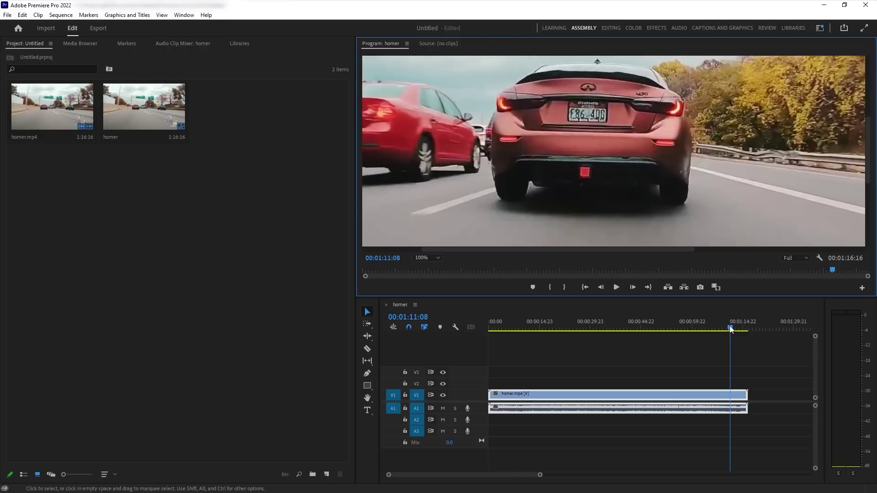
Split the homer.mp4 clip at 00:01:05:10 in the timeline.
left_click_drag(730, 325, 712, 324)
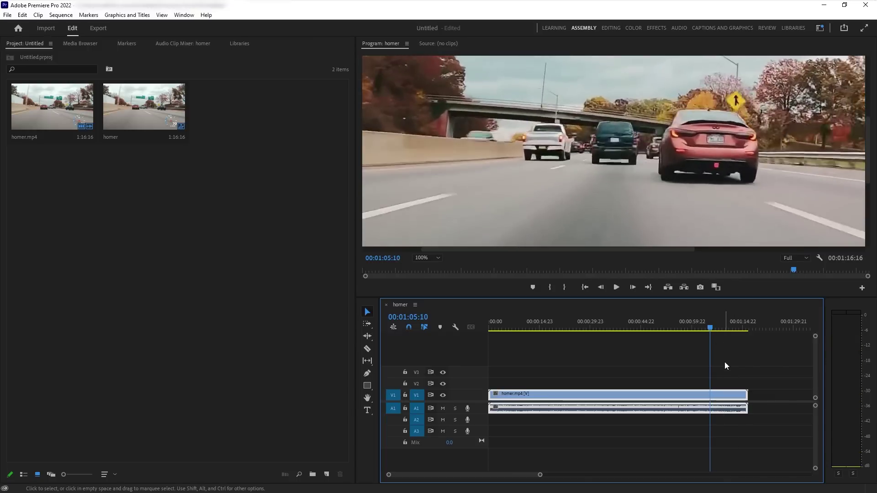
key("ctrl+k")
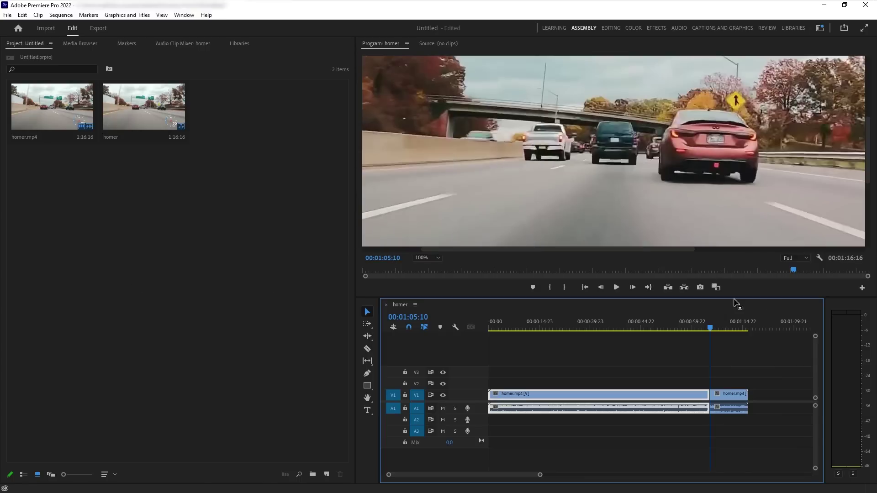
left_click_drag(540, 476, 510, 476)
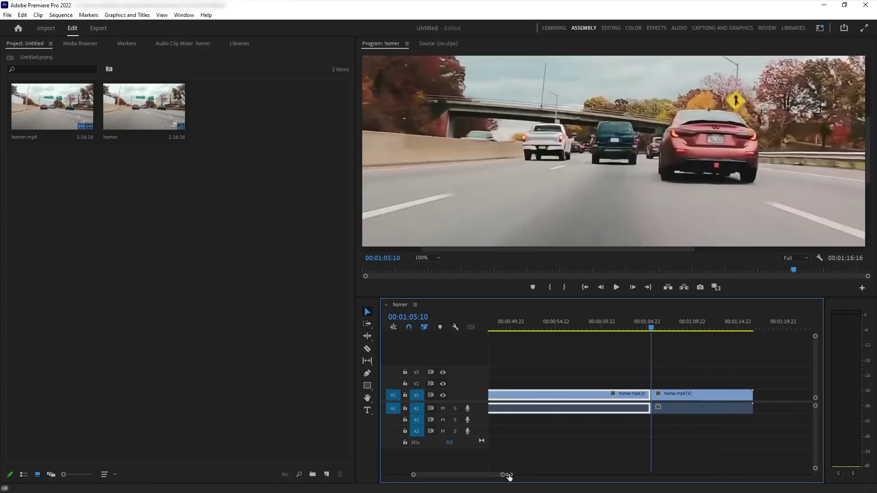
scroll(489, 476, "down", 5)
scroll(492, 475, "up", 2)
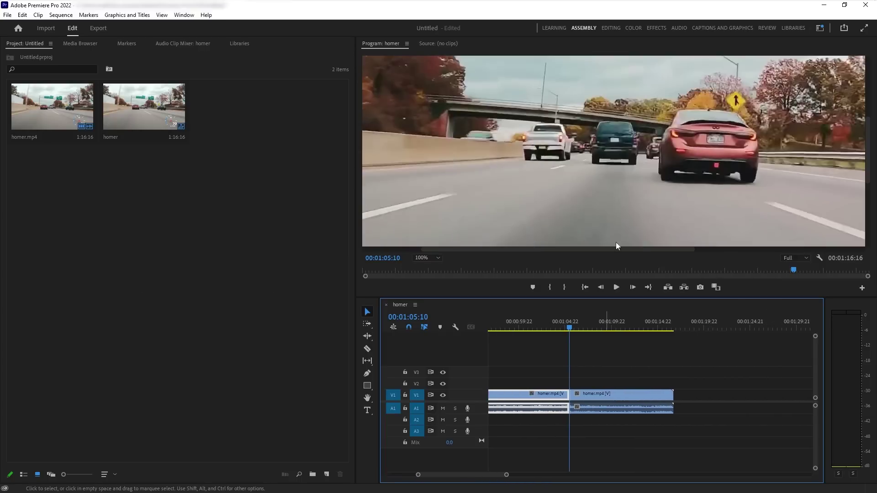
Switch to the Effects workspace and apply the Gaussian Blur video effect to the clip segment after the cut.
left_click(657, 30)
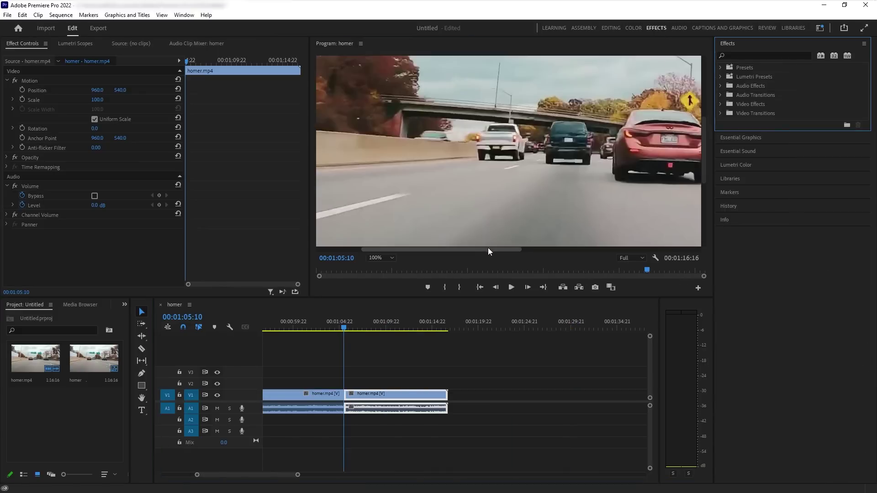
left_click_drag(489, 252, 563, 256)
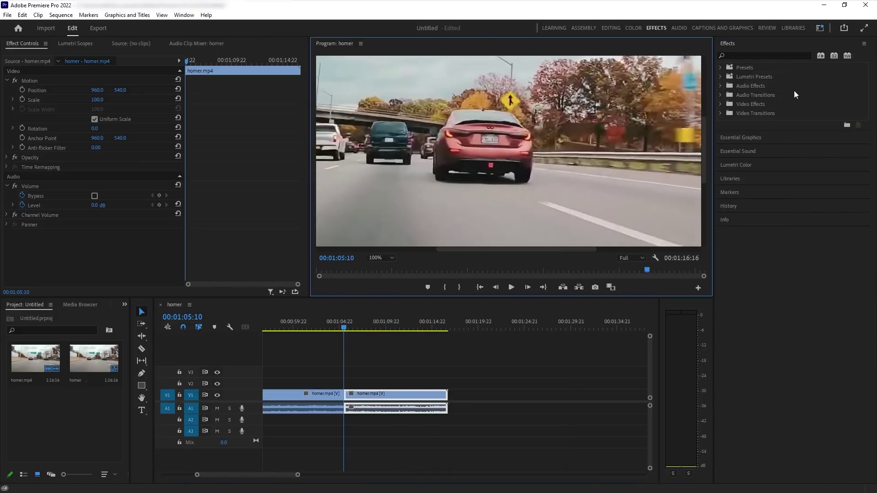
left_click(762, 55)
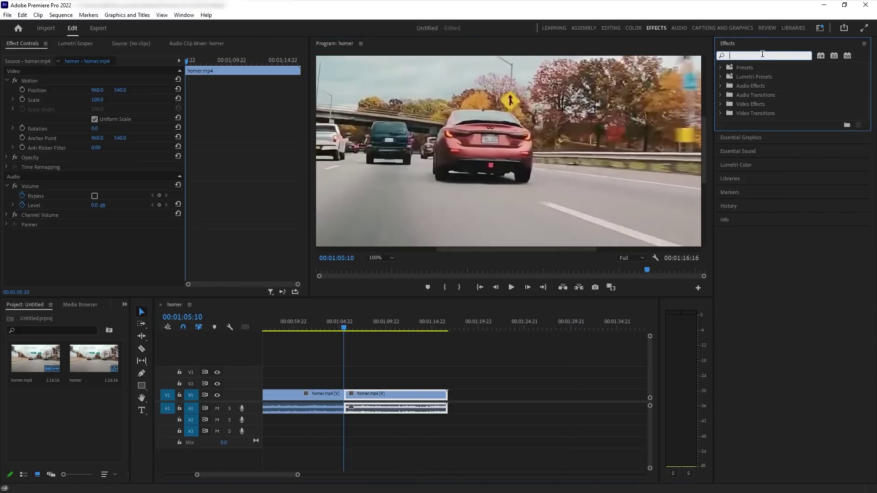
type("gaus")
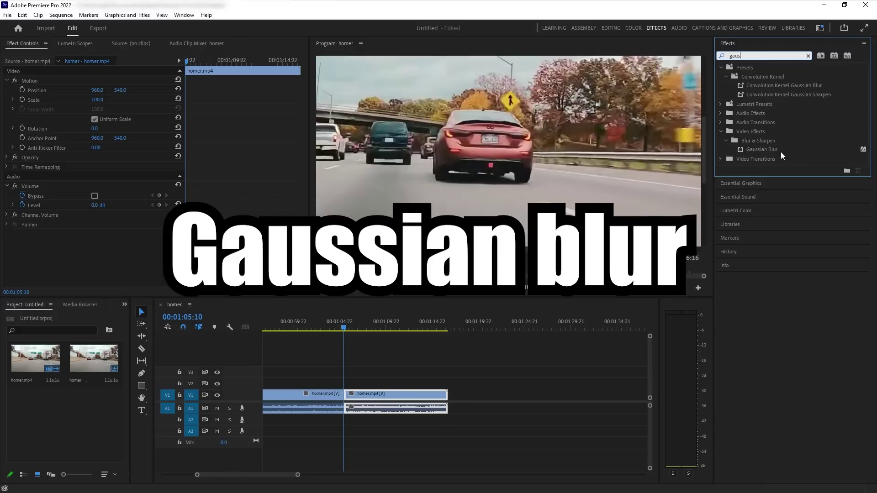
left_click_drag(784, 152, 396, 399)
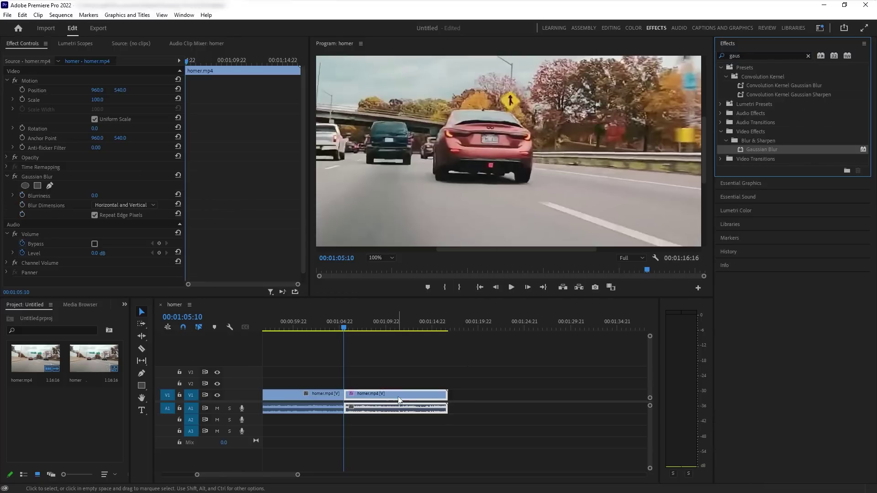
left_click(387, 397)
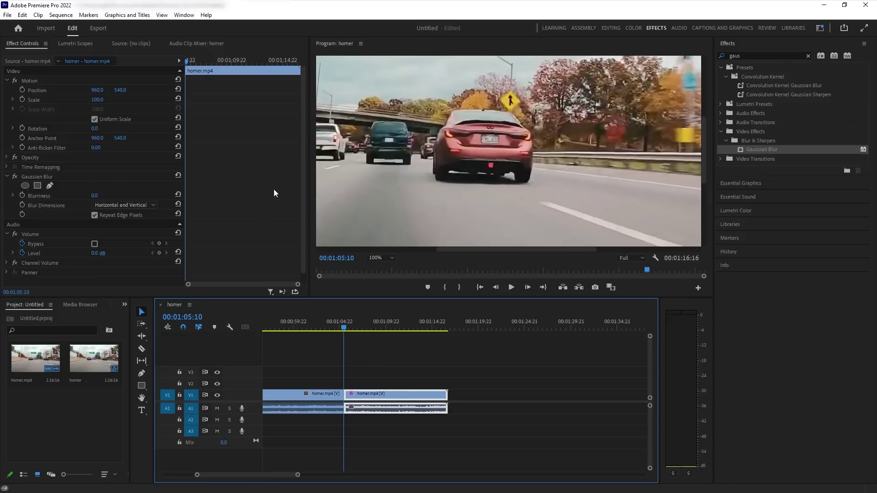
Add an ellipse mask to the Gaussian Blur and shrink it to fit around the red car's license plate.
left_click_drag(301, 178, 303, 206)
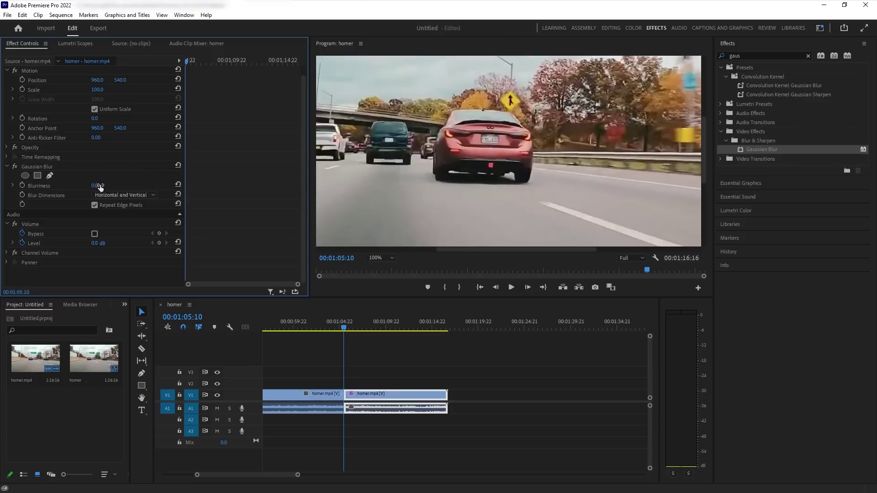
mouse_move(96, 185)
left_mouse_down()
mouse_move(201, 185)
mouse_move(87, 185)
left_mouse_up()
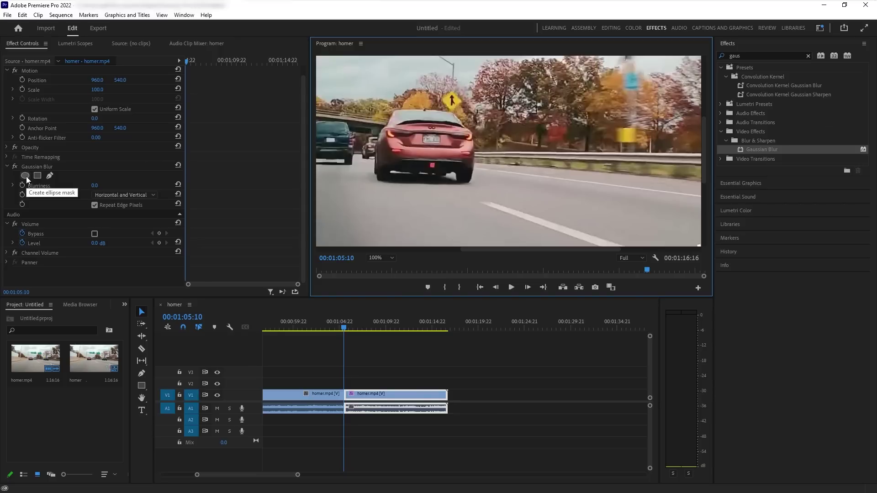
left_click(26, 178)
left_click_drag(440, 228, 483, 150)
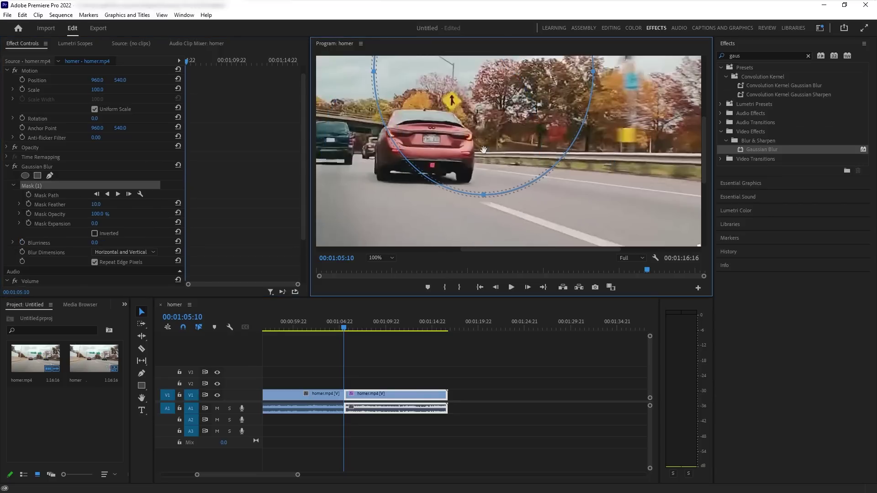
left_click_drag(484, 196, 460, 148)
left_click_drag(474, 101, 476, 156)
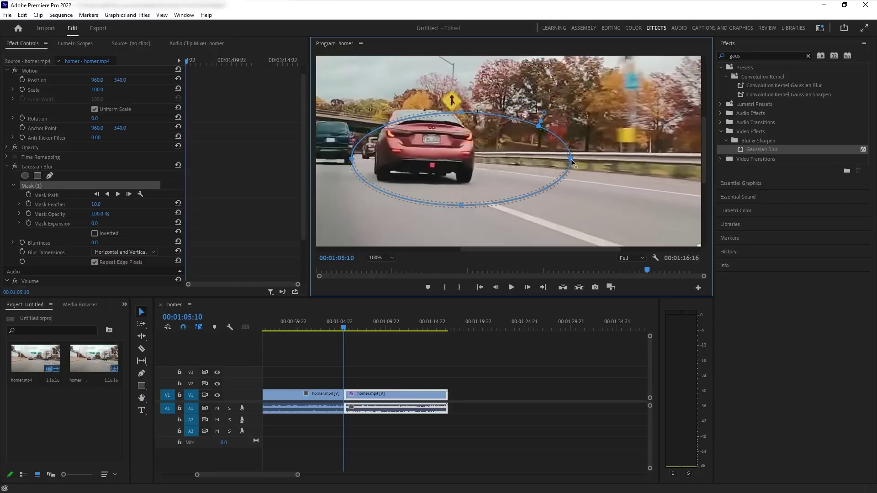
left_click_drag(571, 160, 445, 159)
left_click_drag(401, 190, 431, 140)
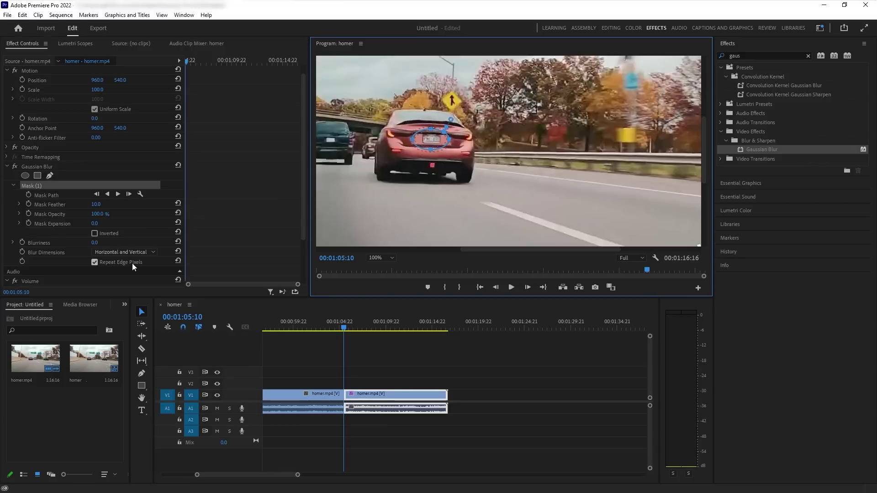
Set the Gaussian Blur's Blurriness to 15 and enable Mask Path keyframing at 00:01:05:10.
mouse_move(95, 243)
left_mouse_down()
mouse_move(114, 243)
mouse_move(82, 243)
left_mouse_up()
left_click_drag(499, 248, 474, 248)
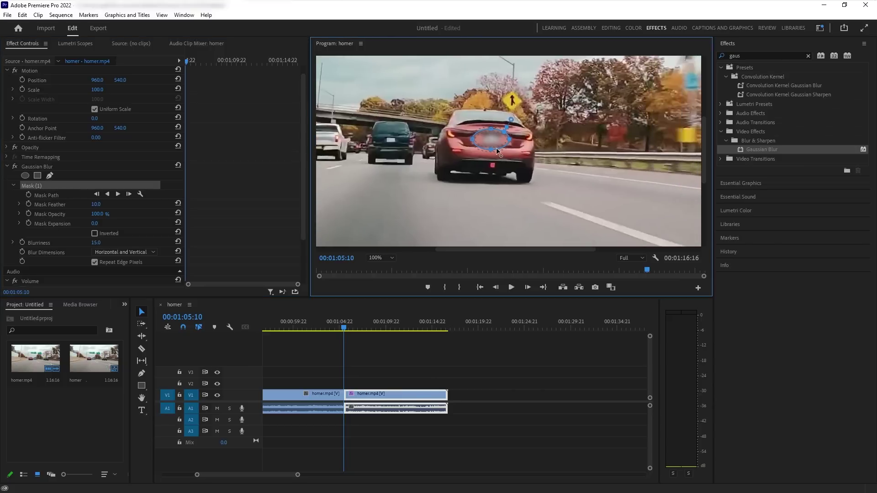
left_click(30, 196)
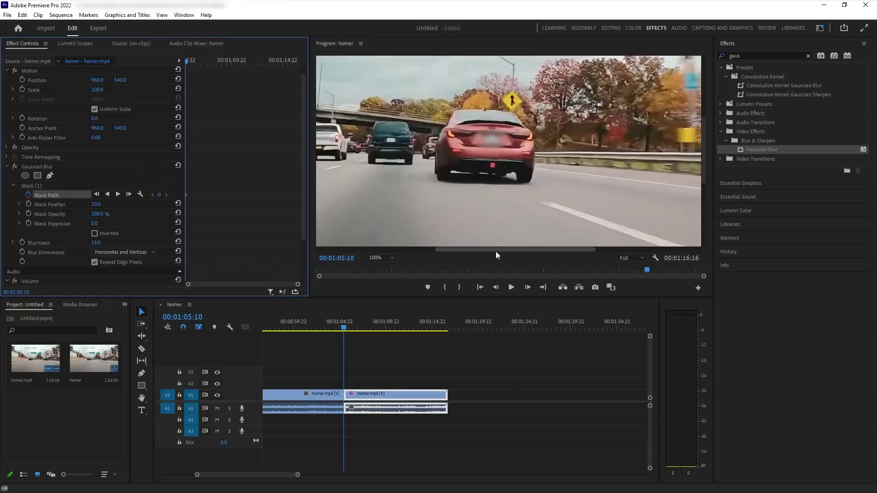
Advance to 00:01:05:13 and reposition the blur mask over the red car's license plate.
left_click(529, 288)
left_click(528, 288)
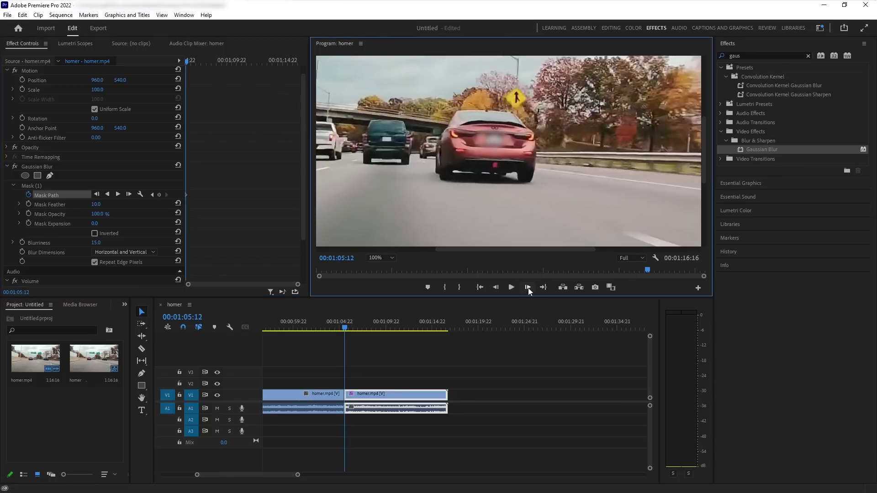
left_click(528, 288)
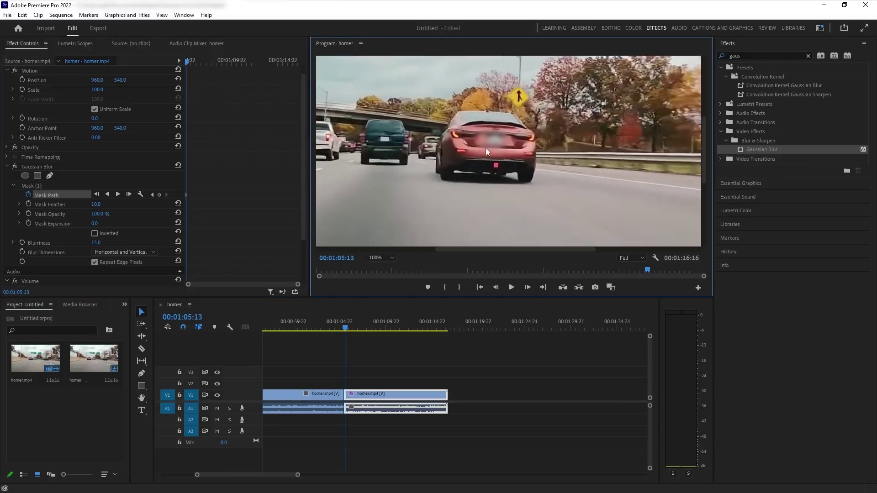
left_click(37, 186)
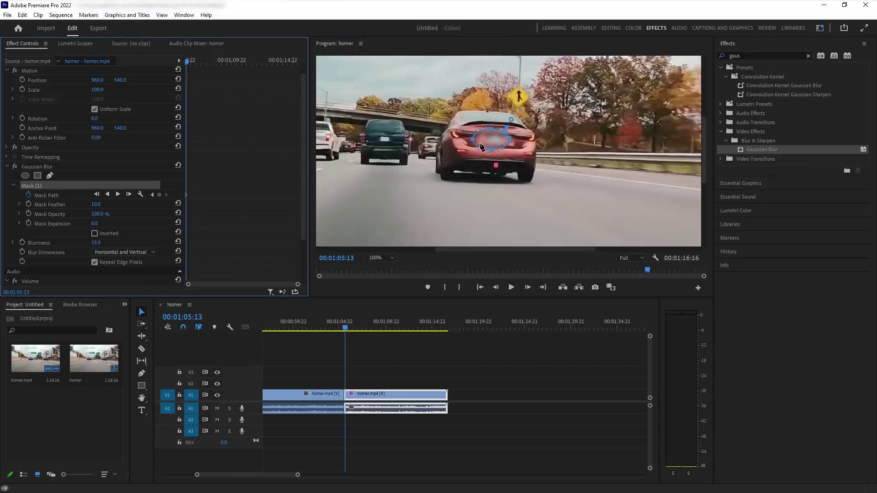
left_click_drag(488, 139, 493, 141)
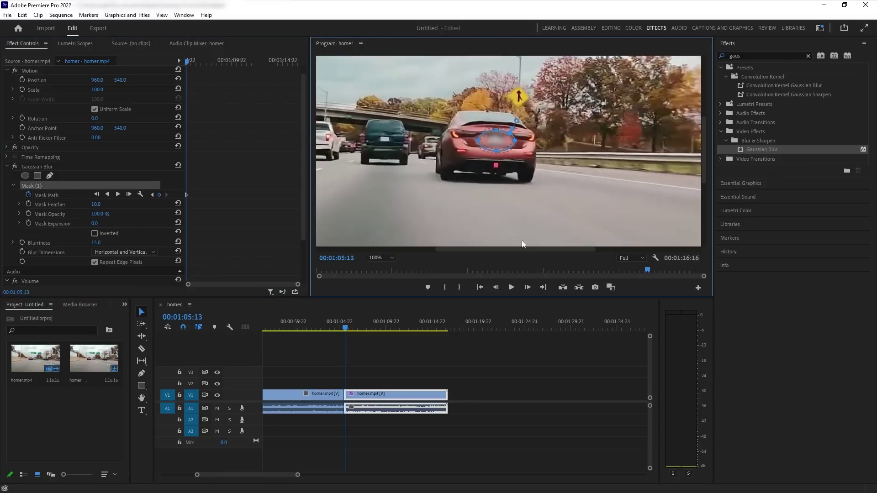
Step forward to 00:01:06:01, repositioning the blur mask over the red car's license plate at 00:01:05:17 and 00:01:06:01.
left_click(530, 285)
left_click(530, 286)
left_click(530, 286)
left_click(530, 285)
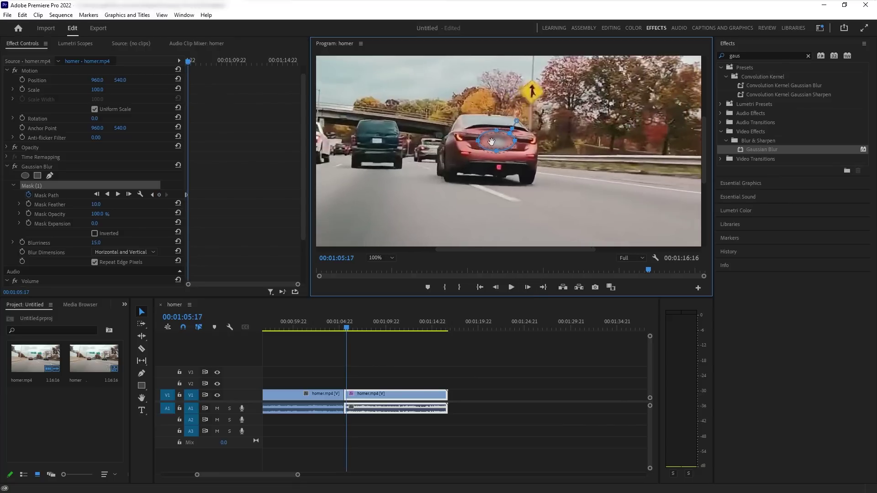
left_click_drag(491, 141, 500, 138)
left_click(528, 287)
left_click(528, 287)
left_click(528, 287)
left_click(528, 287)
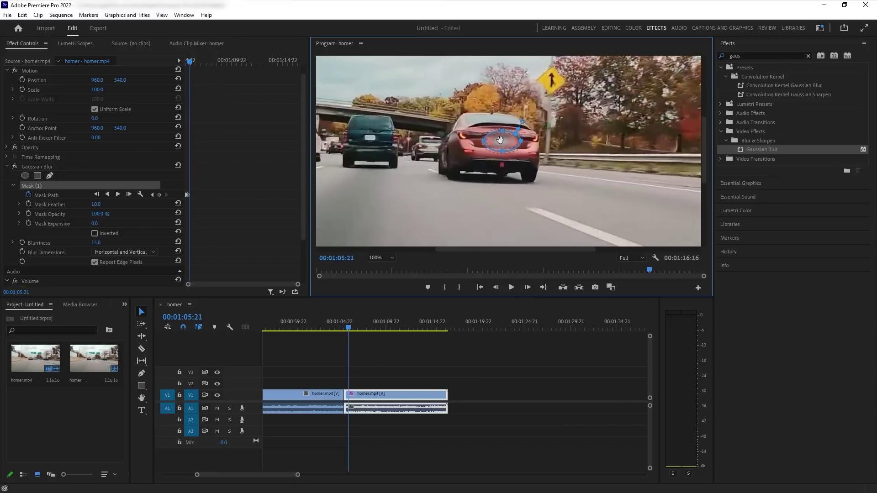
left_click(527, 286)
left_click(528, 286)
left_click(528, 286)
left_click(527, 286)
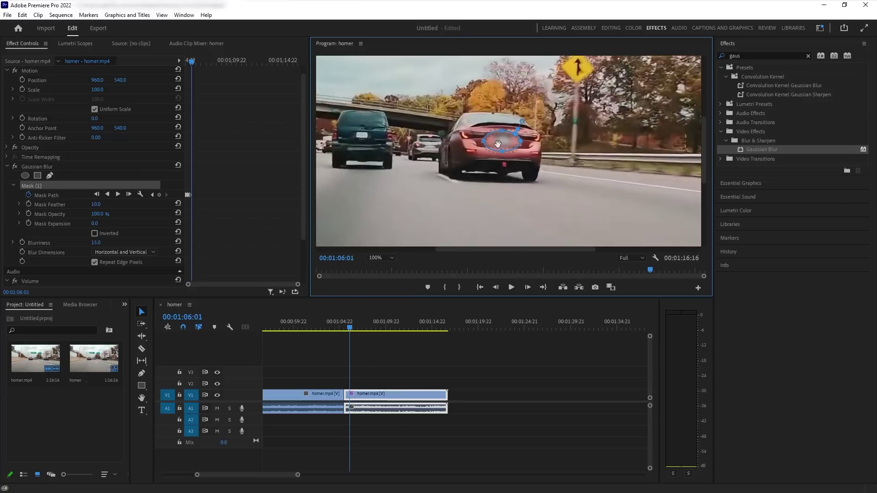
left_click_drag(498, 144, 501, 144)
Continue to 00:01:06:19, repositioning the blur mask over the license plate at 00:01:06:05 and 00:01:06:19.
left_click(529, 286)
left_click(529, 286)
left_click(529, 286)
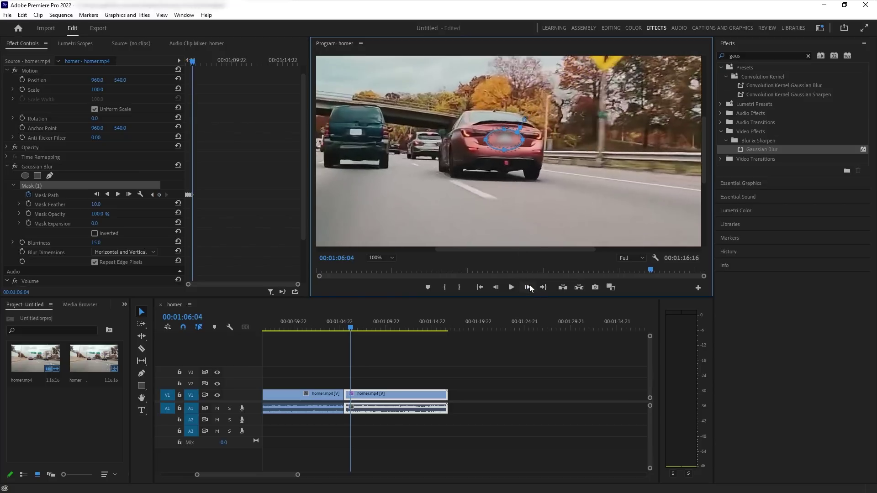
left_click(529, 285)
left_click_drag(500, 140, 501, 139)
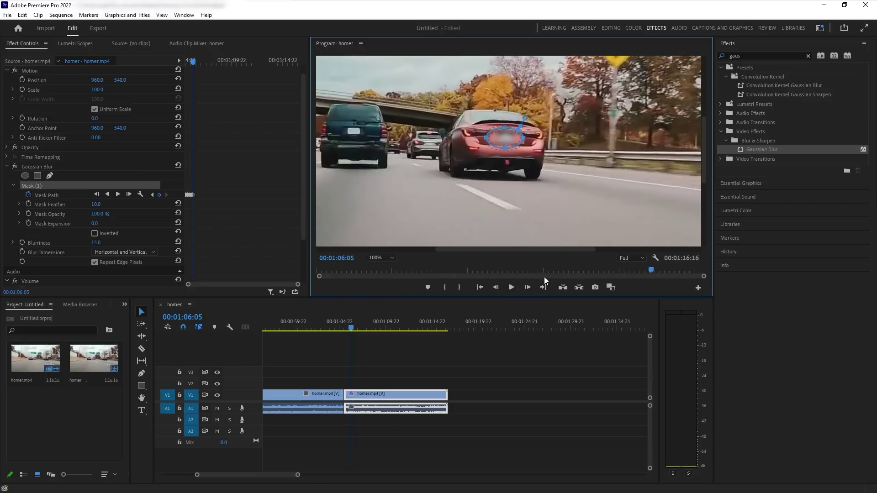
left_click(530, 289)
left_click(530, 289)
left_click(513, 288)
left_click(512, 288)
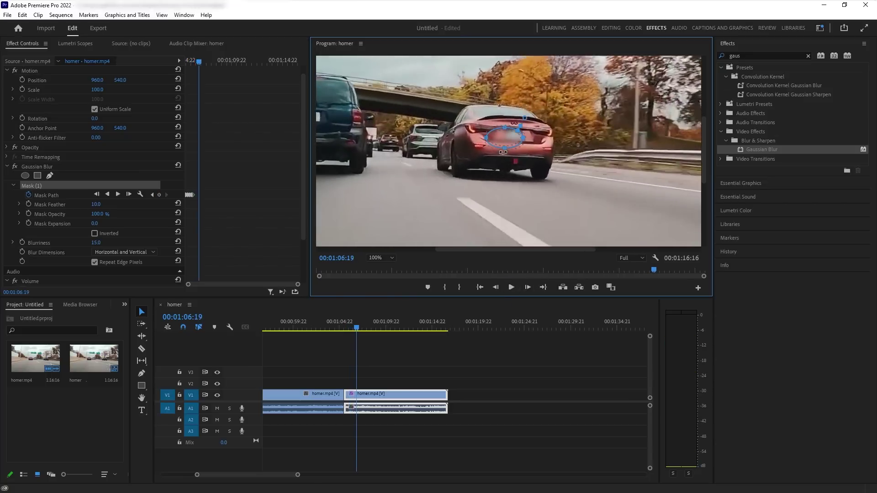
left_click_drag(504, 141, 515, 138)
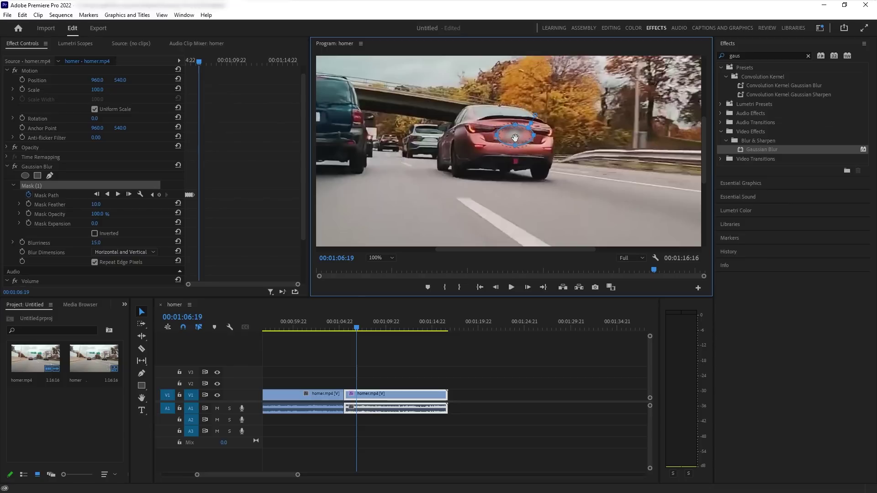
Advance to 00:01:08:10 in short playbacks, realigning the blur mask with the license plate at 00:01:07:14 and each further stop.
left_click(511, 287)
left_click(512, 287)
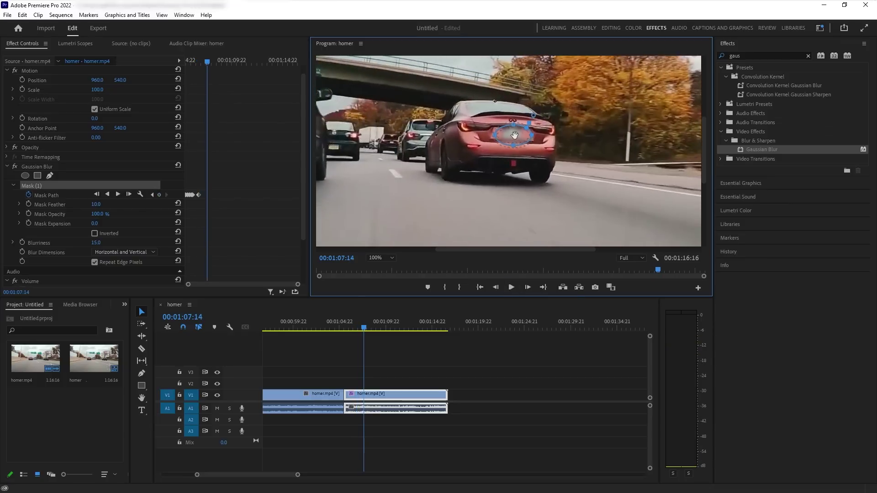
left_click_drag(514, 135, 420, 132)
left_click(512, 287)
left_click(511, 287)
left_click(512, 287)
left_click(511, 286)
scroll(515, 251, "left", 3)
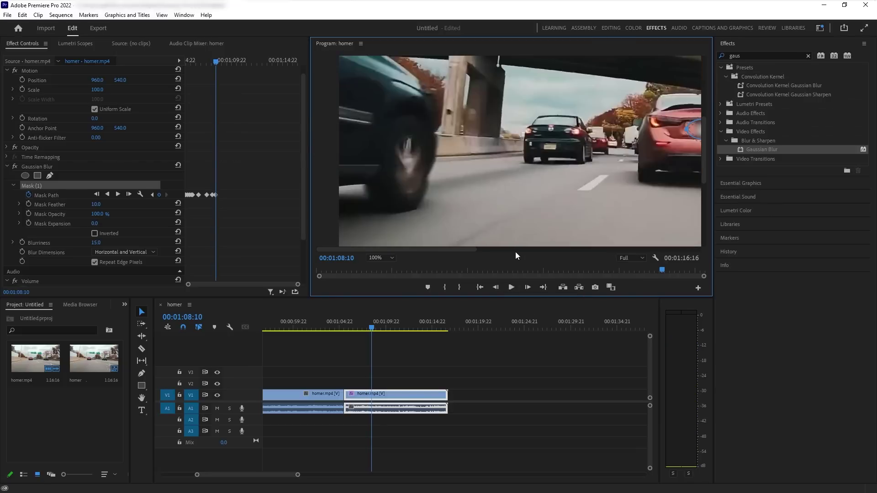
left_click_drag(467, 249, 547, 250)
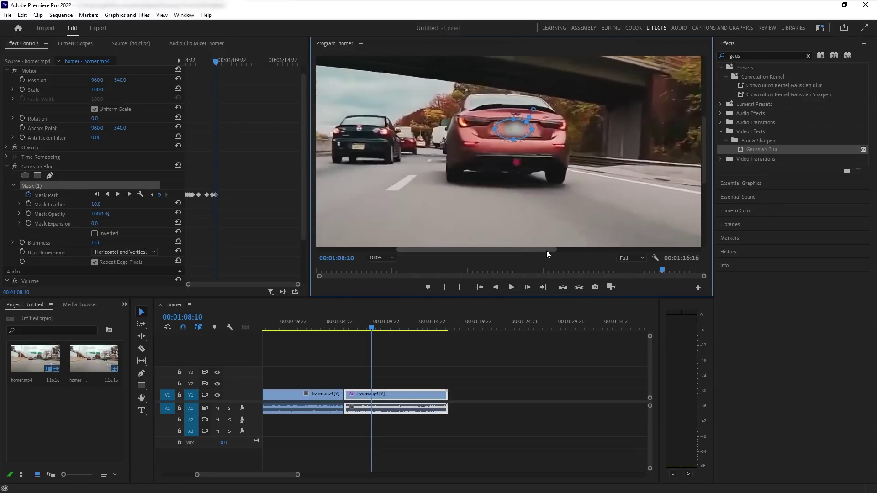
Advance a few frames at a time to 00:01:08:18, moving the blur mask onto the red car's license plate.
left_click(528, 288)
left_click(527, 287)
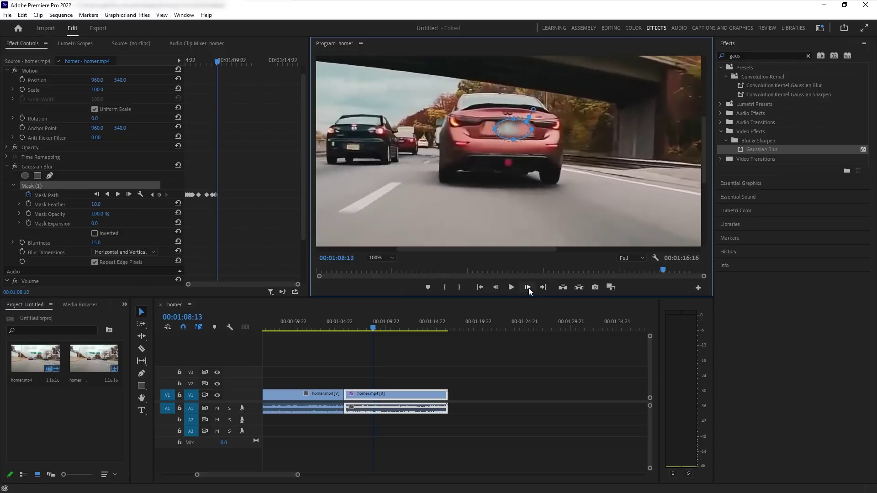
left_click(528, 288)
left_click(527, 287)
left_click_drag(514, 130, 494, 130)
left_click(530, 287)
left_click(529, 287)
left_click(529, 288)
left_click(529, 287)
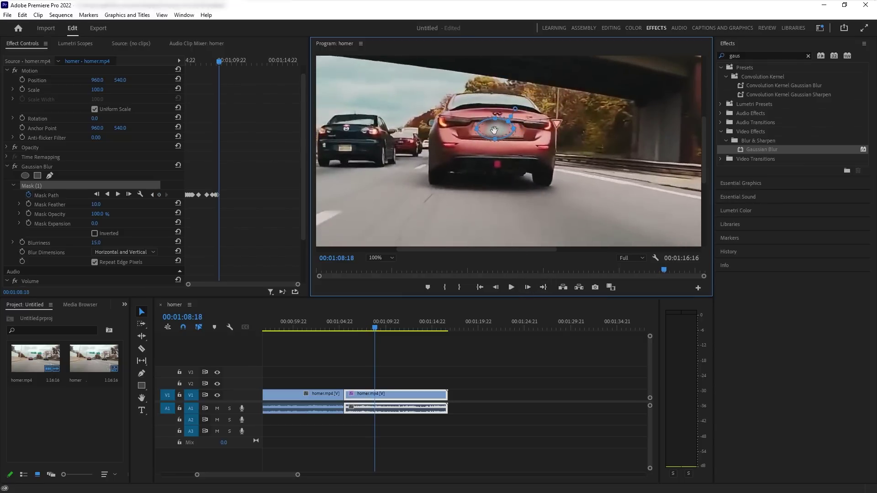
Advance to 00:01:09:03, moving the blur mask back over the license plate and making the ellipse taller.
left_click(528, 288)
left_click(528, 287)
left_click(527, 287)
left_click(528, 288)
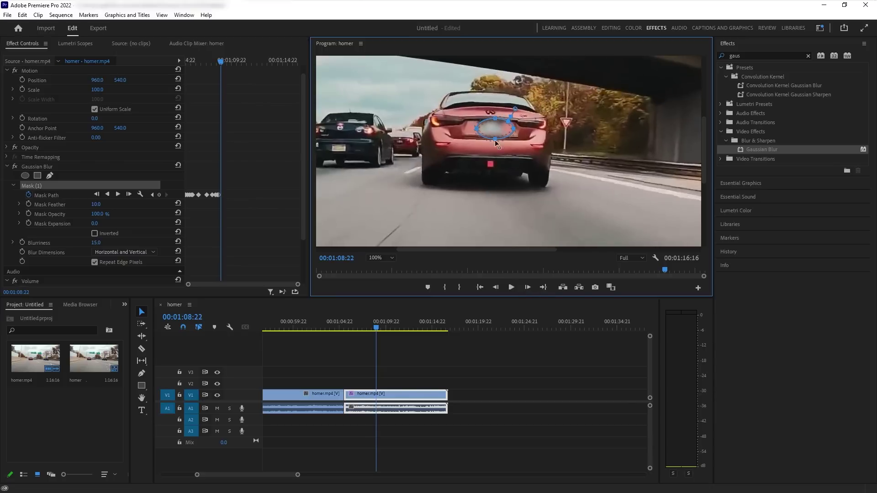
mouse_move(493, 131)
left_mouse_down()
mouse_move(482, 126)
mouse_move(485, 145)
left_mouse_up()
left_click(529, 287)
left_click(529, 287)
left_click(529, 287)
left_click(529, 287)
left_click(529, 286)
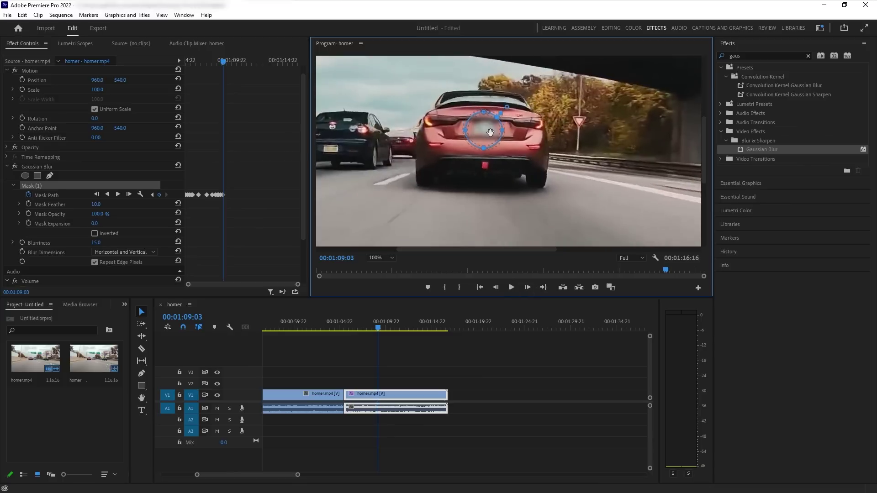
Advance to 00:01:10:07 in short playbacks, widening the ellipse mask and recentring it on the license plate.
left_click(512, 286)
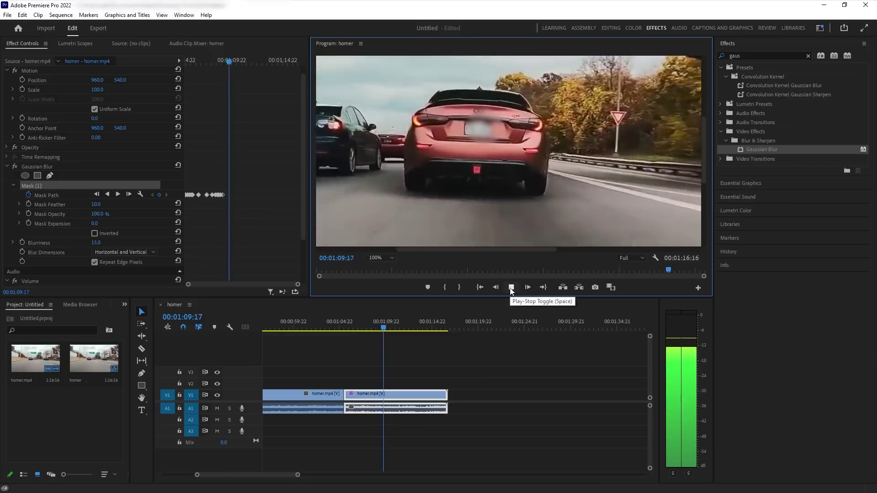
left_click(512, 286)
left_click(513, 287)
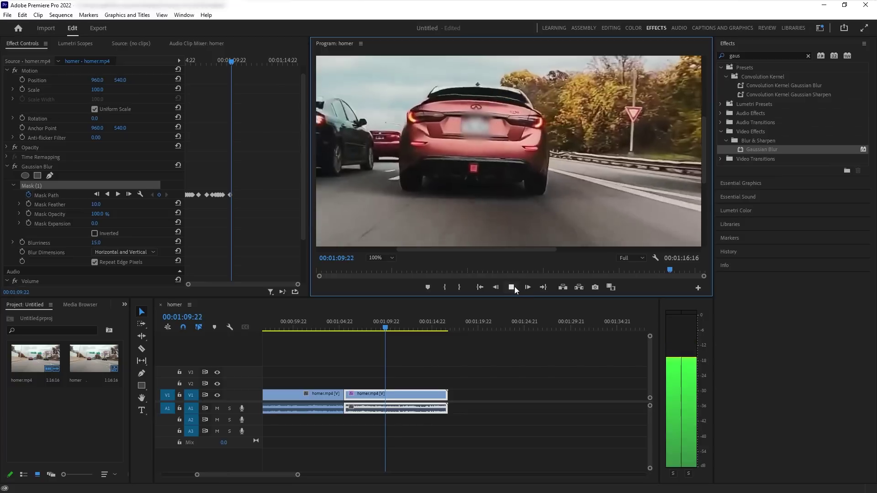
left_click(513, 287)
left_click_drag(481, 134, 471, 125)
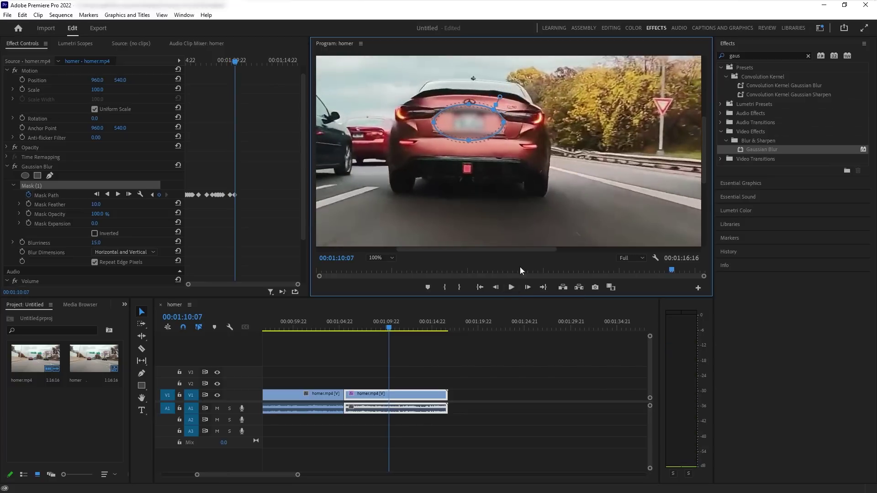
Advance to 00:01:12:08 in short playbacks, recentring the blur mask on the license plate at each stop.
left_click(511, 287)
left_click(511, 287)
left_click_drag(470, 127, 450, 110)
left_click(512, 287)
left_click(511, 288)
left_click(511, 288)
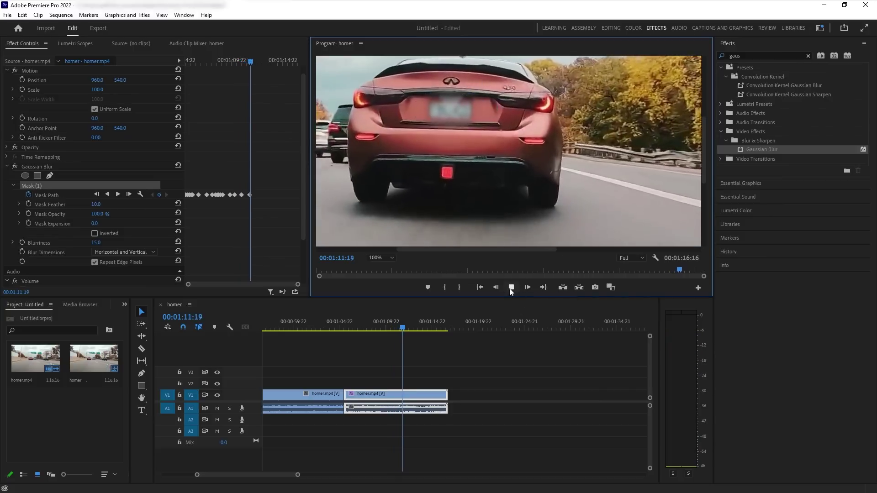
left_click(510, 288)
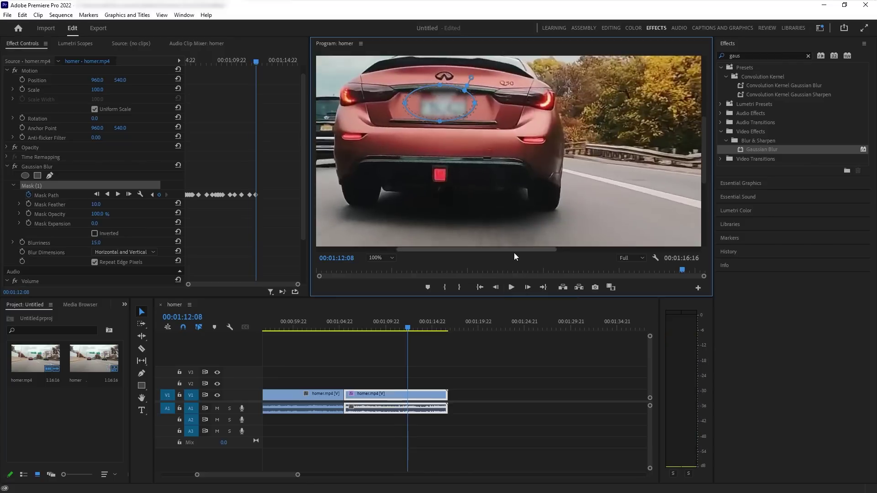
Play on to the end of the clip, repositioning the blur mask over the plate at 00:01:14:19 and 00:01:15:22.
left_click(513, 291)
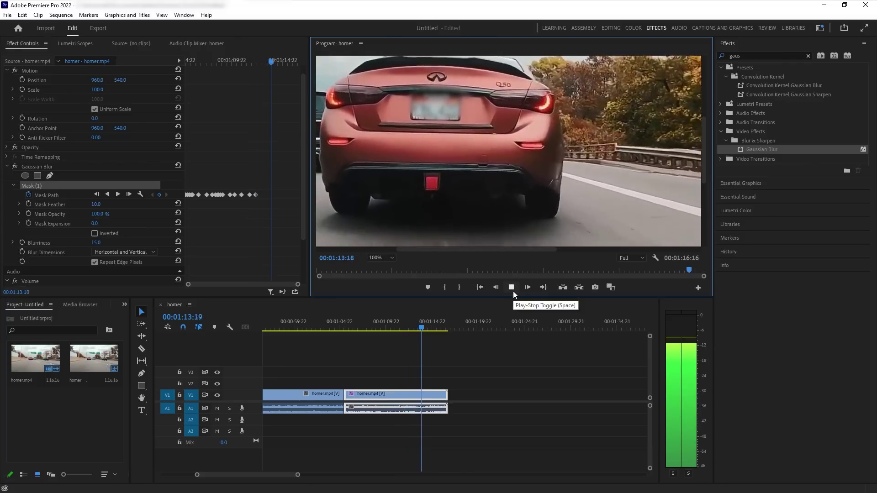
left_click(513, 292)
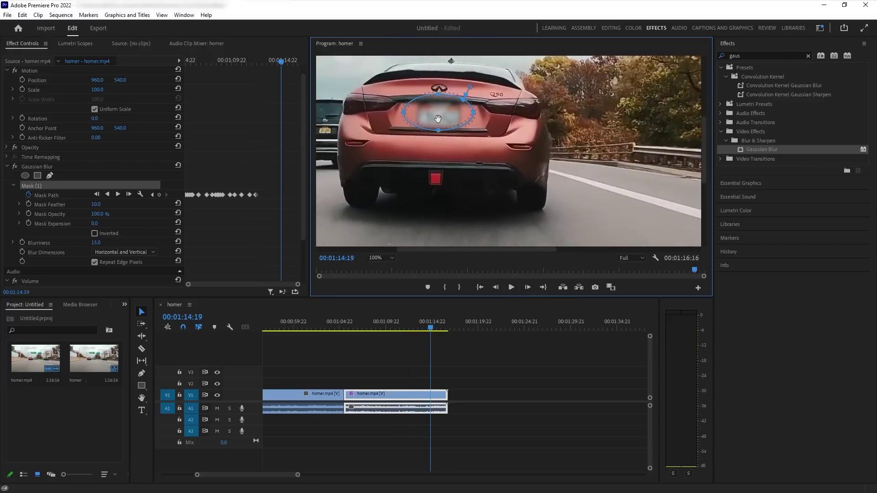
left_click(511, 287)
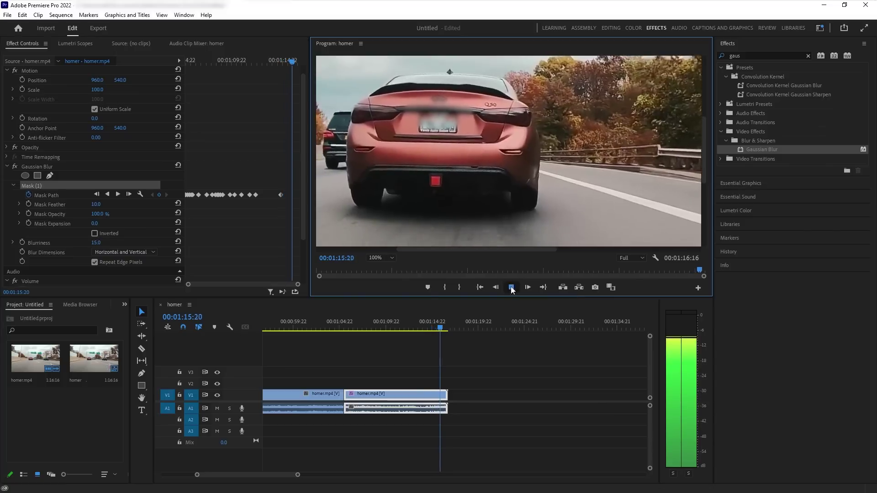
left_click(512, 287)
left_click_drag(442, 118, 440, 126)
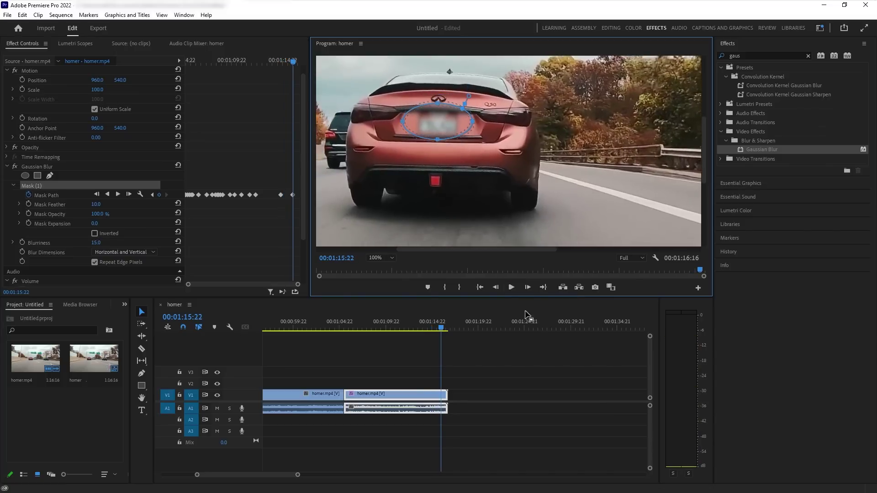
Play back the blurred clip segment from the cut near 00:01:05:07 to check how the mask follows the license plate.
left_click(509, 291)
left_click(510, 291)
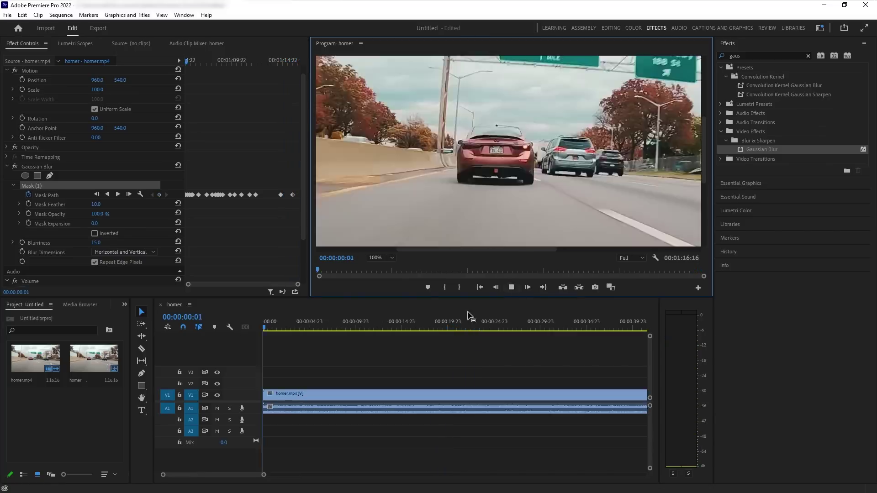
left_click(416, 412)
left_click_drag(265, 475, 365, 475)
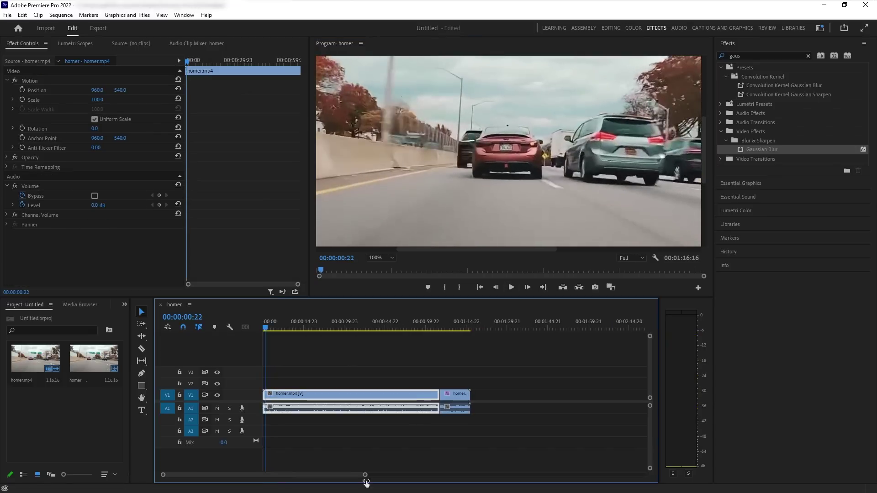
left_click(440, 328)
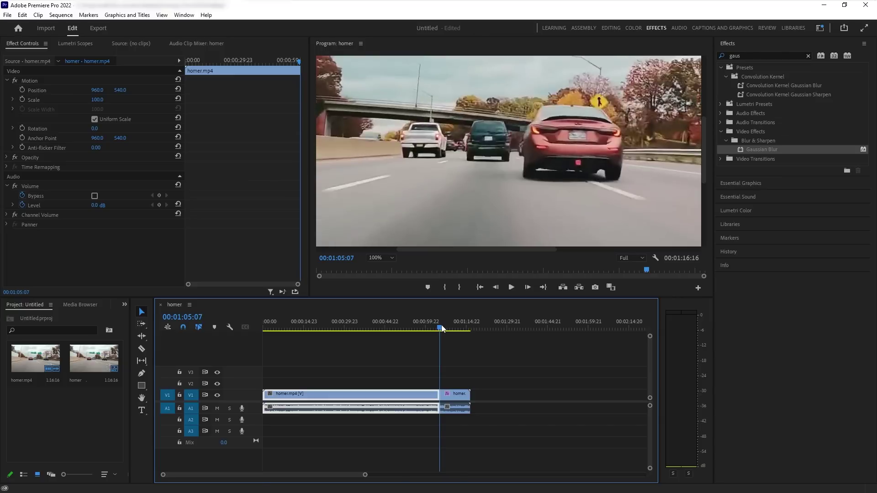
left_click_drag(365, 475, 298, 475)
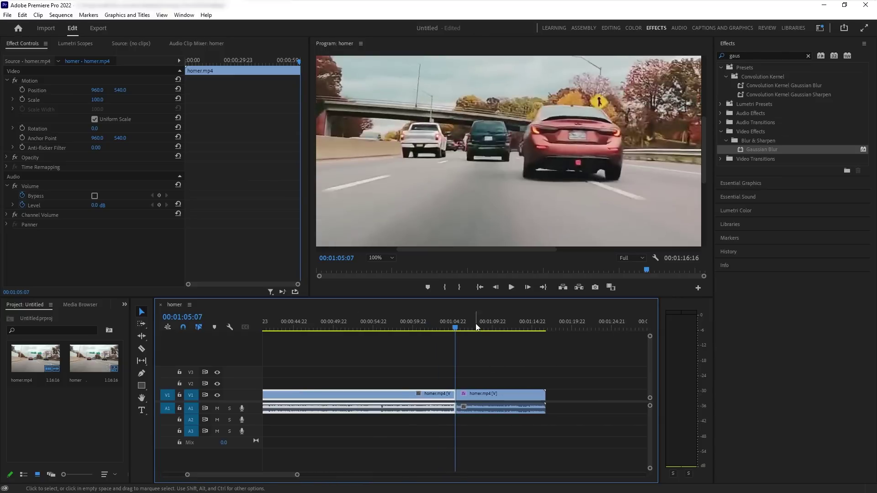
left_click(511, 289)
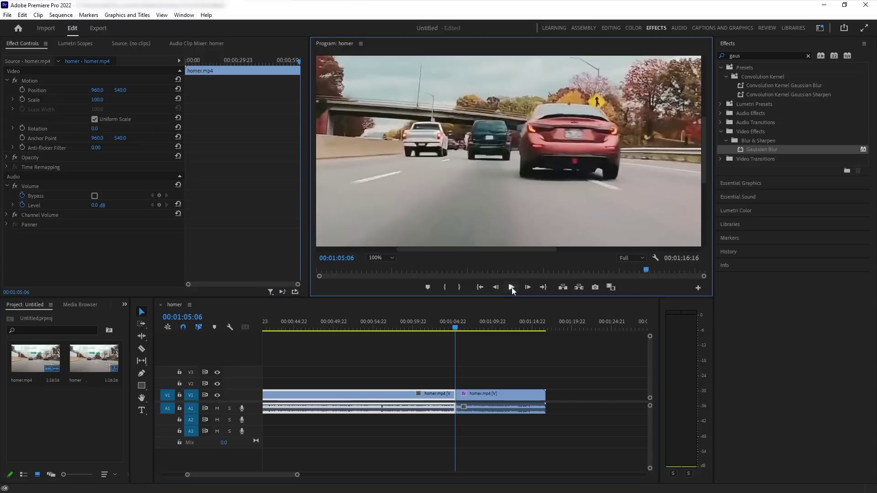
left_click(512, 288)
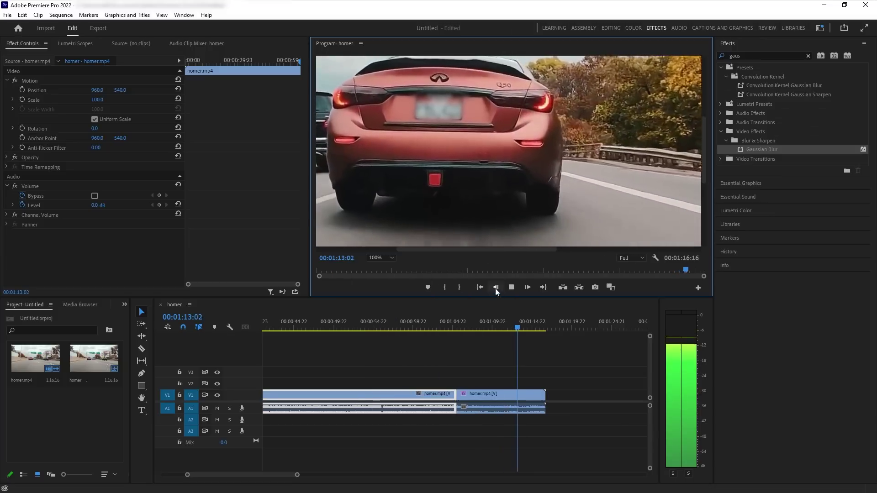
left_click(511, 286)
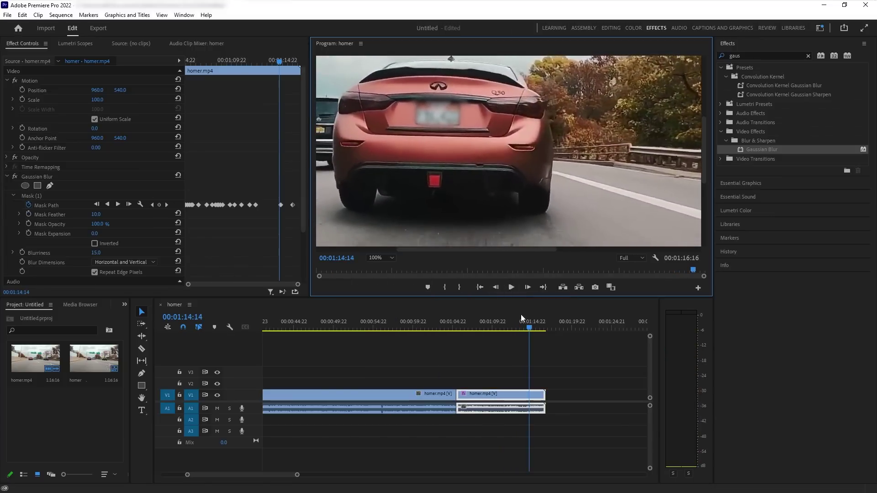
Return to 00:01:05:10, clear the keyframed mask from the Gaussian Blur, and set Blurriness to 0.
left_click_drag(514, 330, 456, 332)
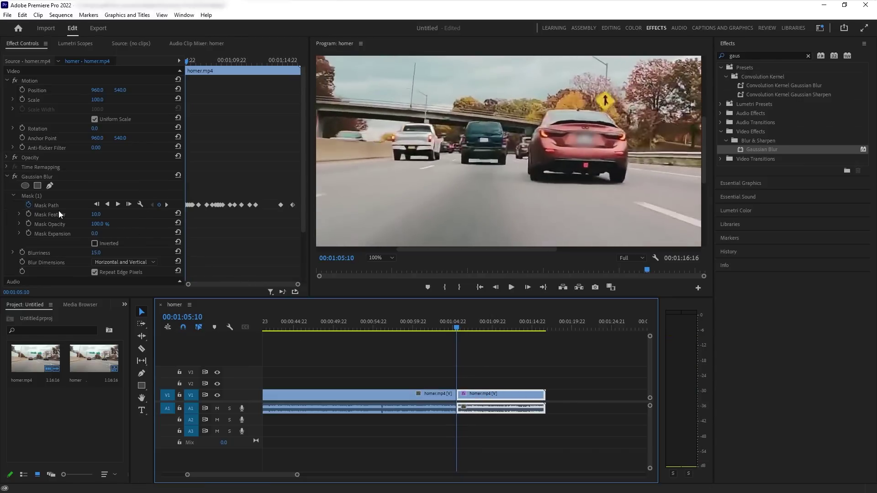
right_click(56, 196)
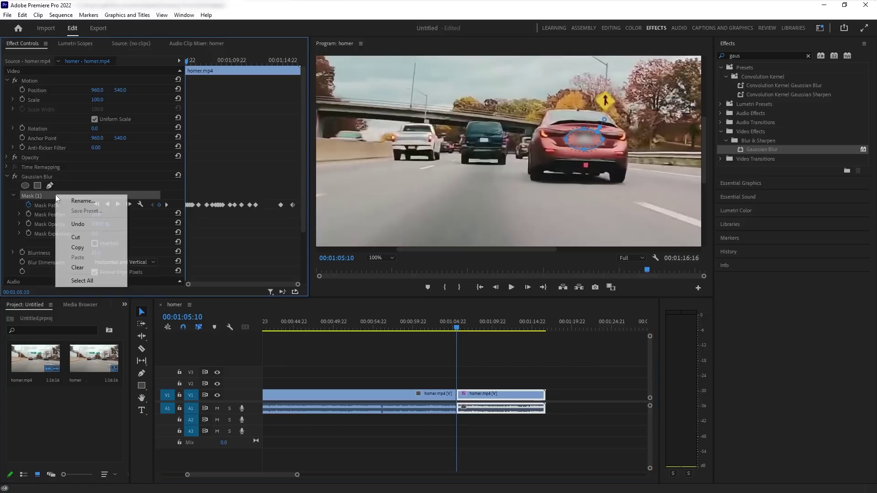
left_click(78, 268)
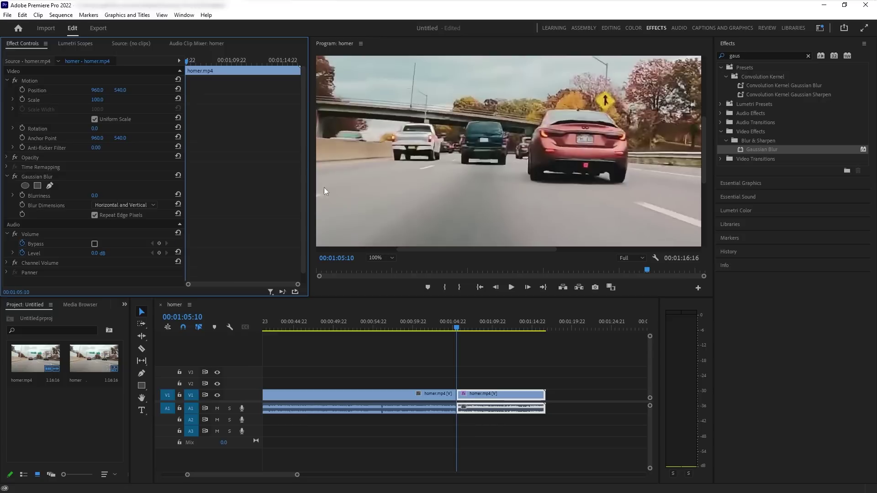
Add an ellipse mask to the Gaussian Blur and shrink and position it over the red car's license plate.
left_click(25, 185)
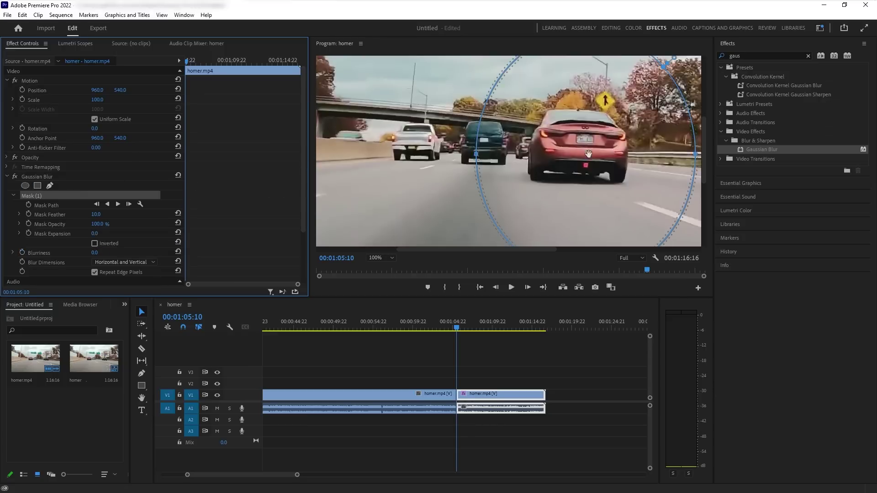
left_click_drag(497, 160, 585, 163)
left_click_drag(696, 135, 618, 134)
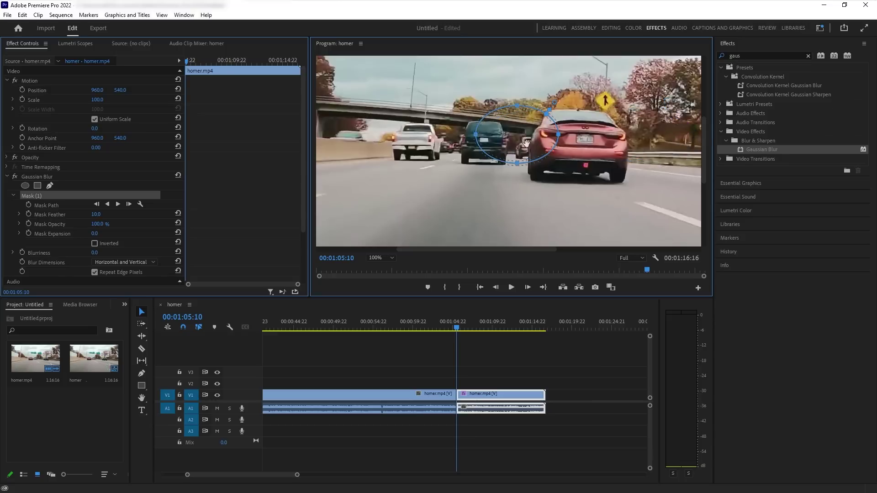
left_click_drag(475, 134, 537, 142)
left_click_drag(580, 170, 587, 142)
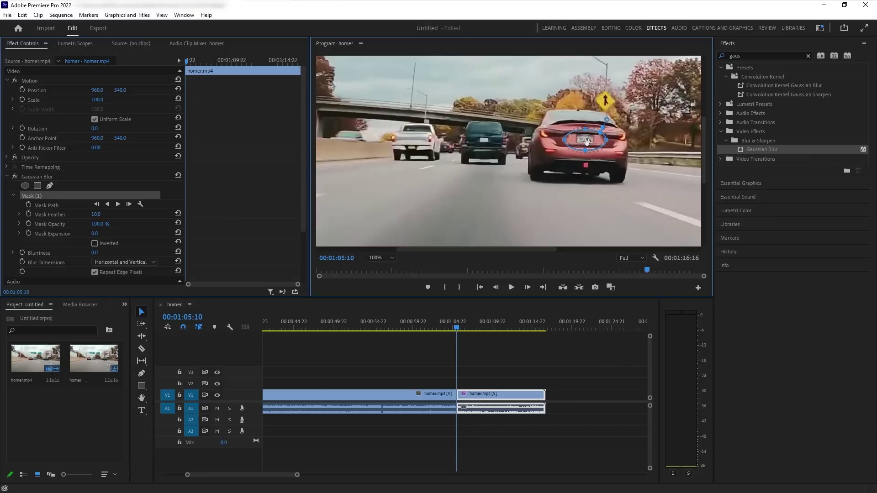
Set the Gaussian Blur's Blurriness to 22, enable Mask Path keyframing, and track the mask forward through the clip.
left_click(99, 253)
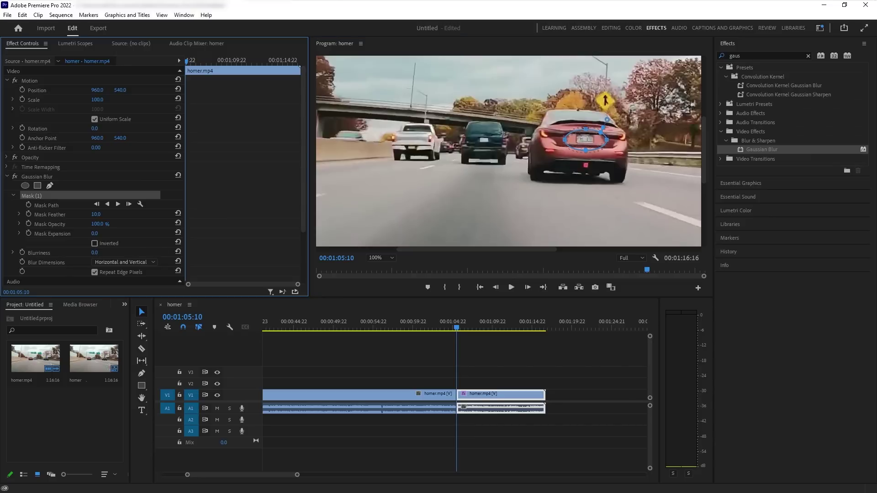
left_click_drag(99, 253, 119, 253)
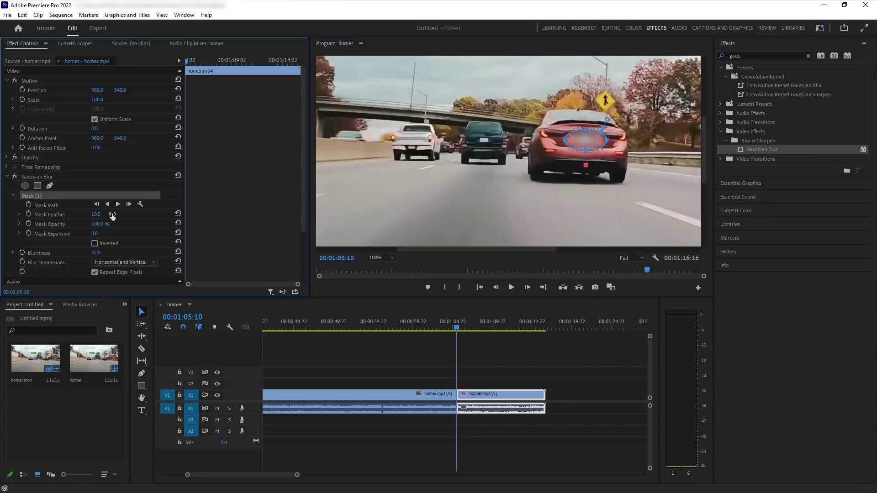
left_click(28, 205)
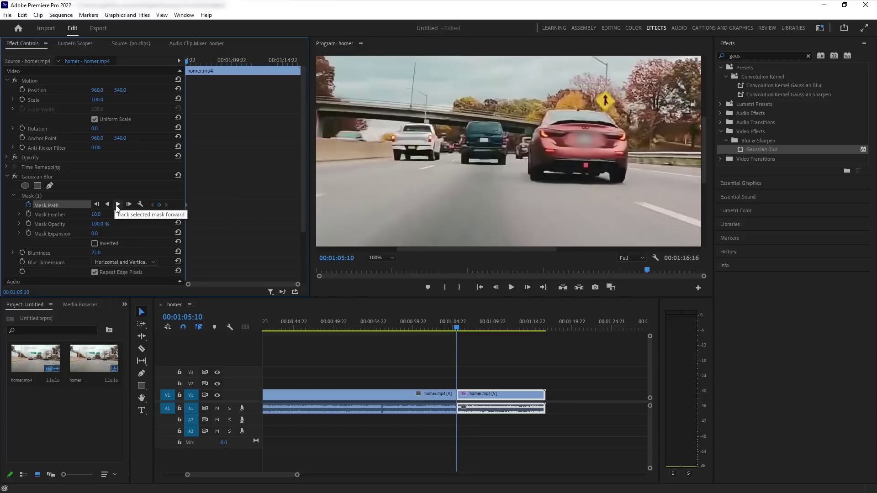
left_click(117, 205)
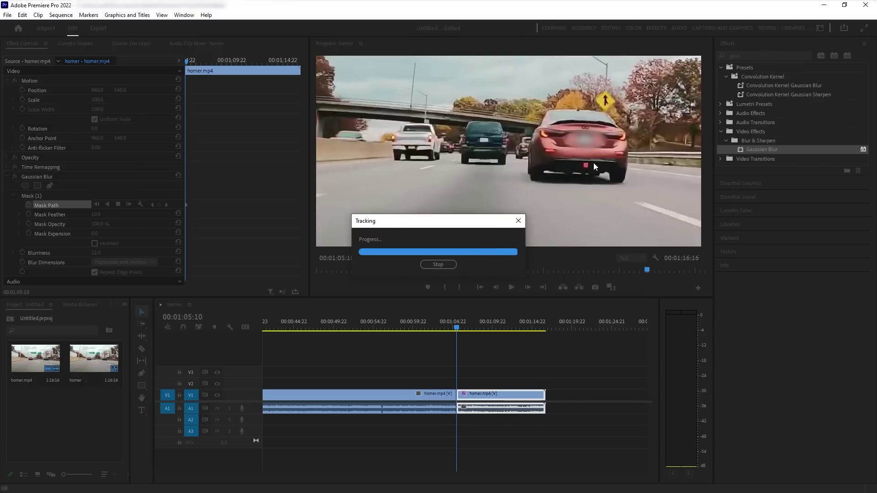
Play back the blurred clip segment from around 00:01:05:21 through 00:01:08:21 to check how the tracked mask follows the license plate.
left_click(456, 322)
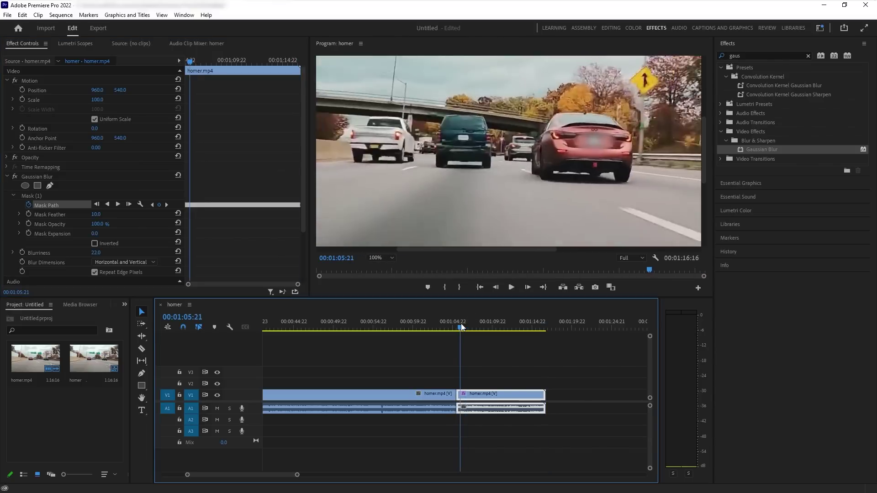
left_click(511, 291)
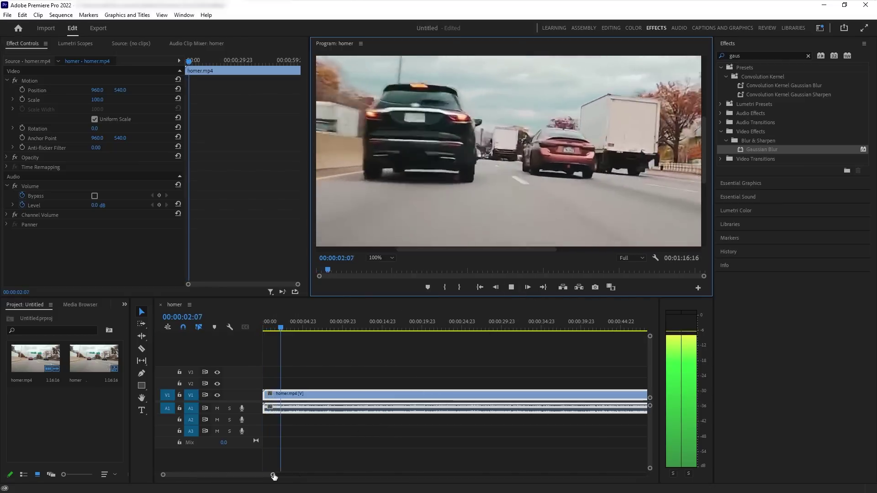
left_click_drag(273, 475, 401, 476)
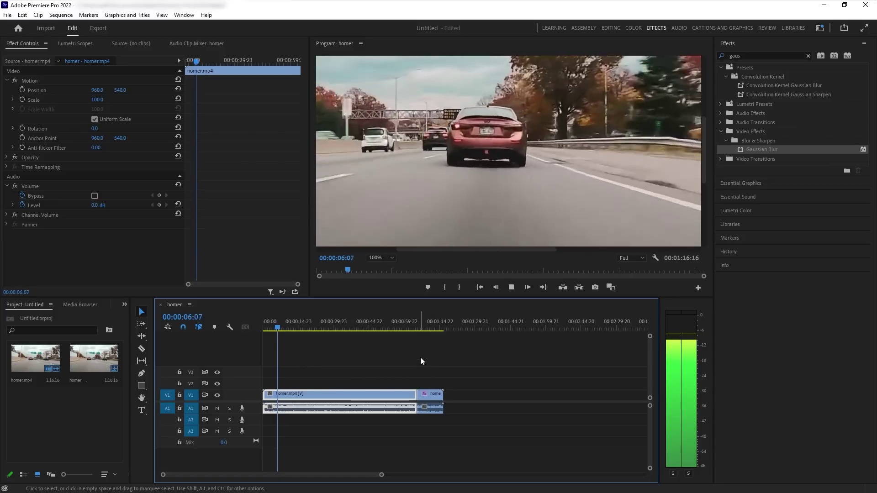
mouse_move(415, 323)
left_mouse_down()
mouse_move(425, 326)
mouse_move(386, 326)
mouse_move(439, 327)
mouse_move(413, 327)
mouse_move(426, 331)
left_mouse_up()
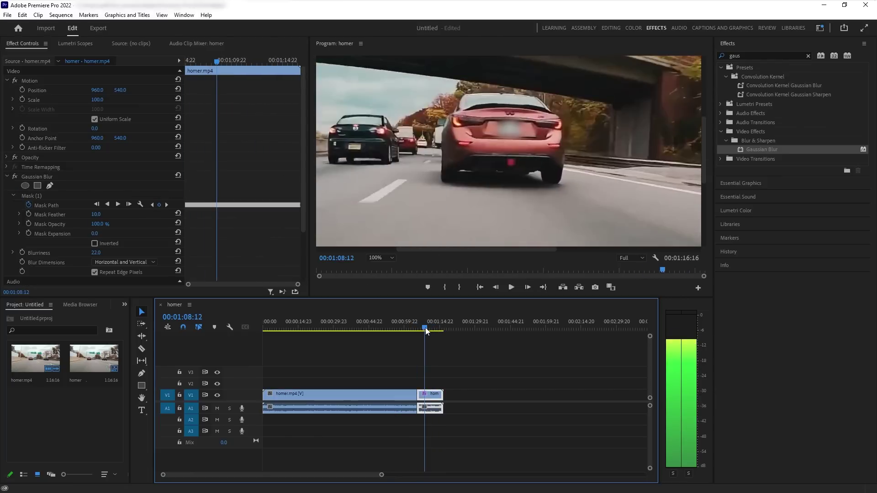
left_click(508, 288)
left_click(507, 287)
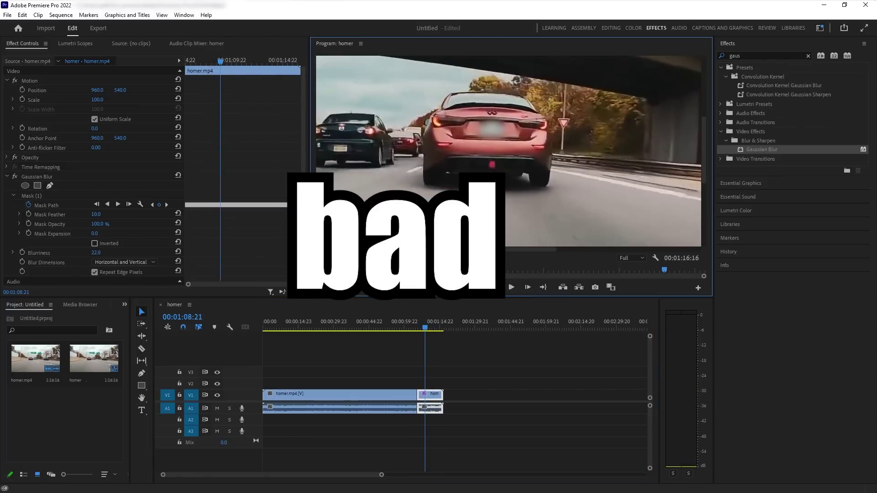